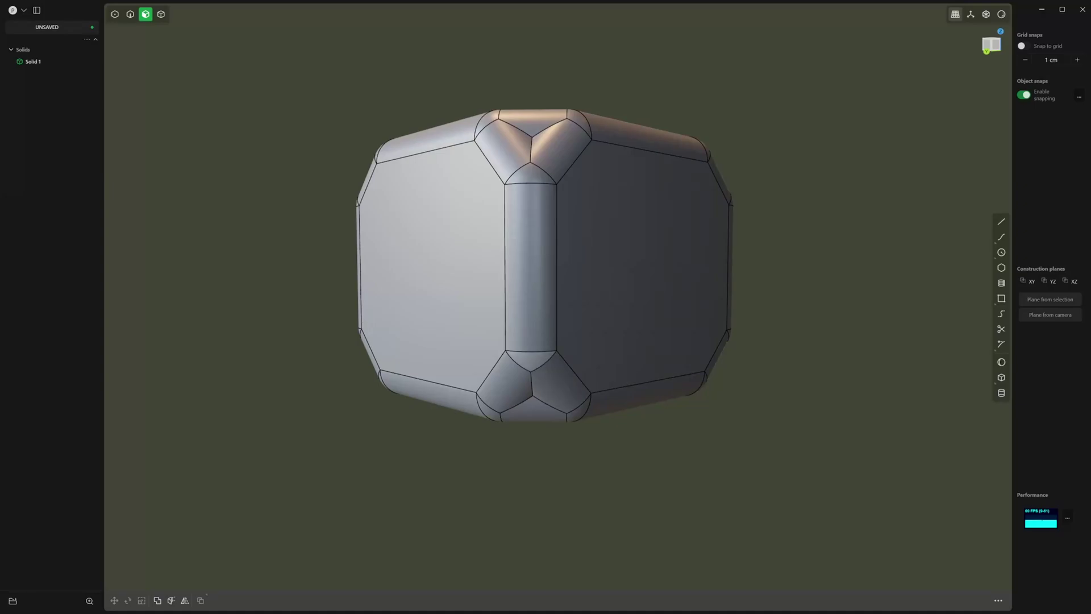
Delete all the blend faces that form the cube's lower front corner.
{"action": "left_click", "coordinate": [536, 359]}
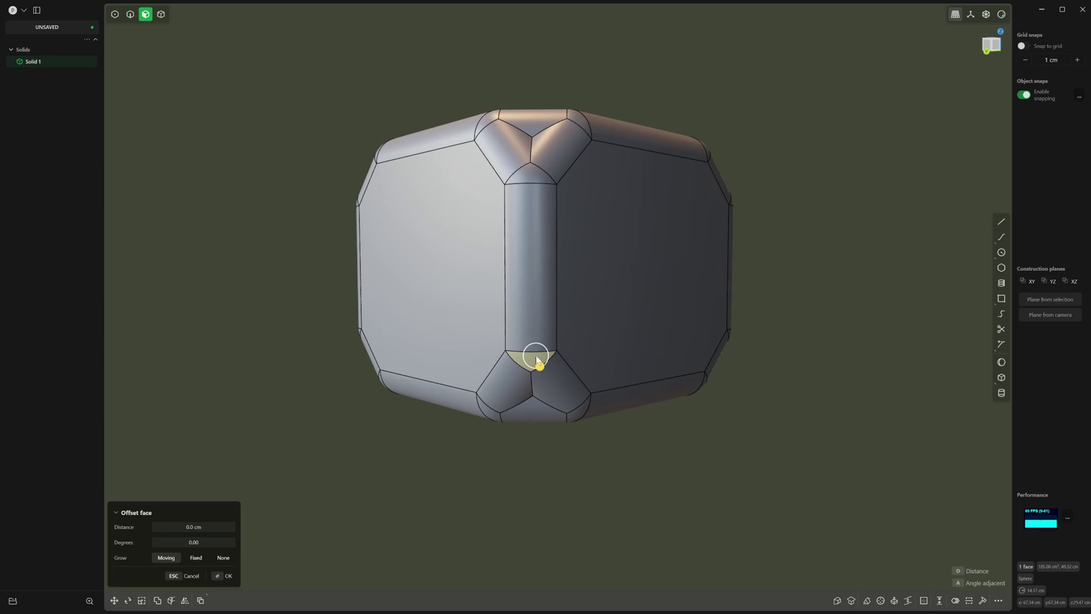
{"action": "left_click", "coordinate": [563, 382]}
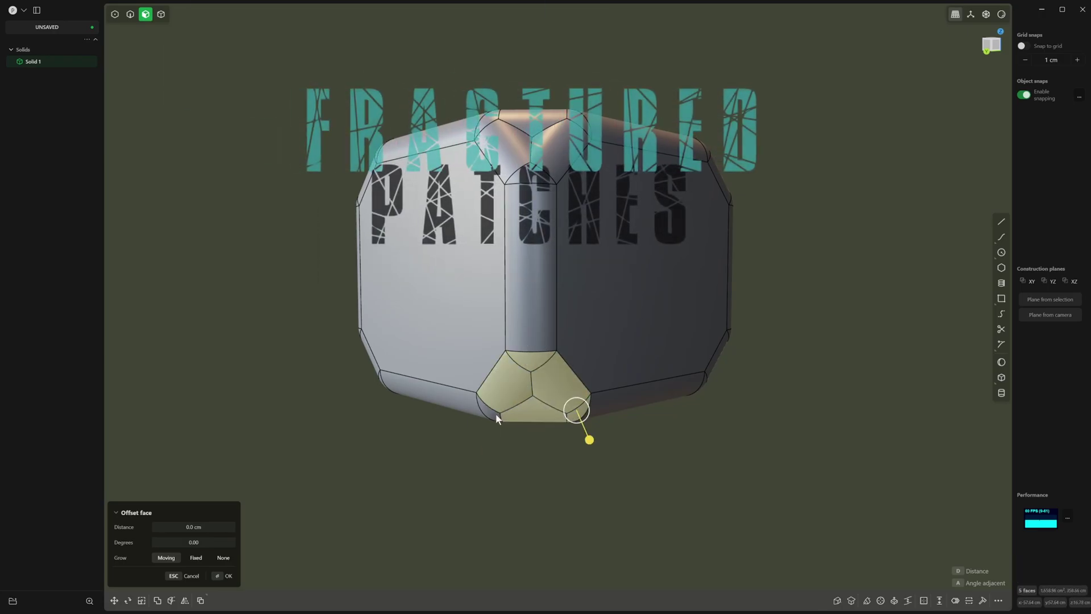
{"action": "key", "text": "Delete"}
Patch the open hole at the lower front corner with G1 continuity, using its full boundary edge loop.
{"action": "key", "text": "2"}
{"action": "double_click", "coordinate": [530, 352]}
{"action": "key", "text": "o"}
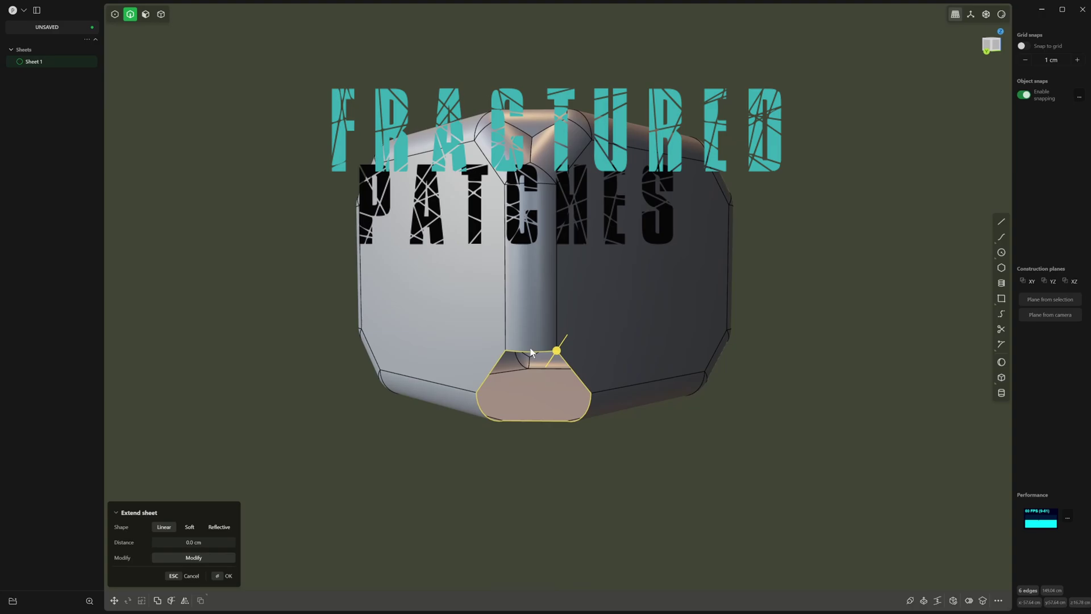
{"action": "key", "text": "shift+p"}
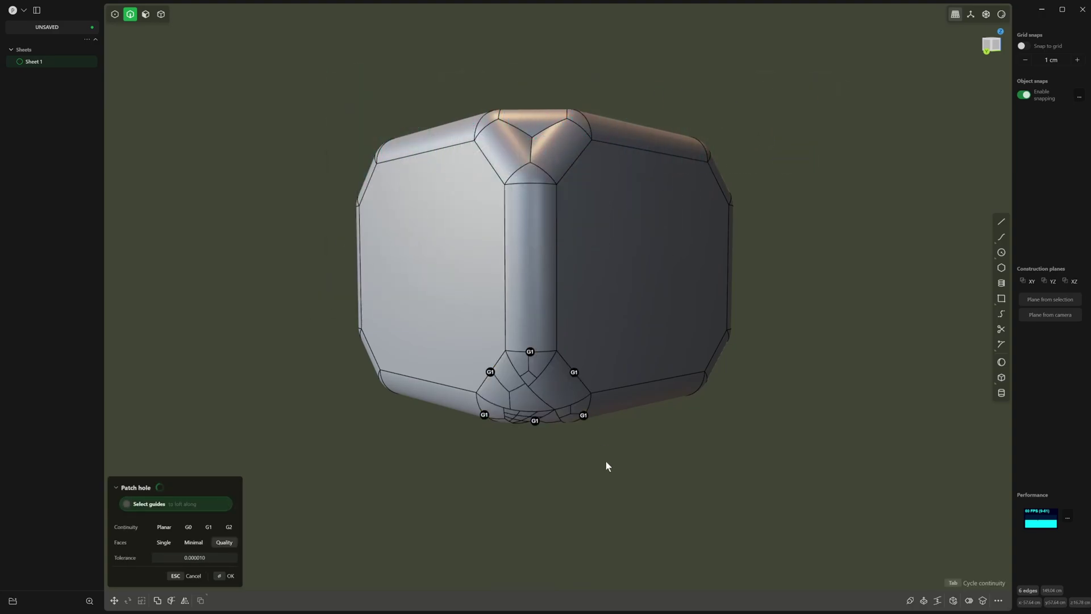
{"action": "middle_click_drag", "start_coordinate": [606, 459], "coordinate": [675, 411]}
{"action": "key", "text": "Return"}
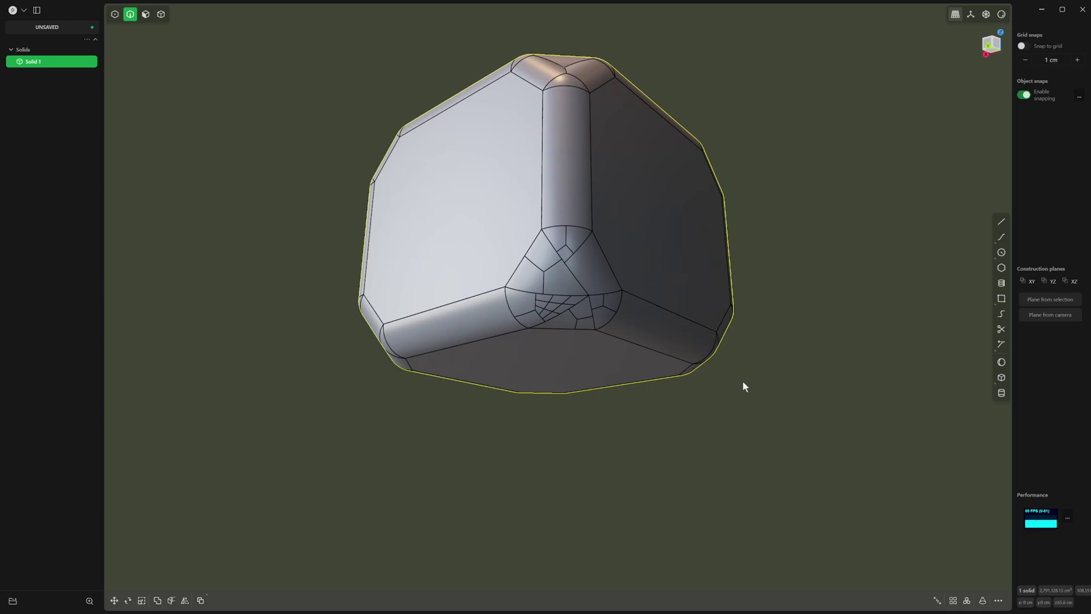
Delete all the blend faces at the cube's upper front corner.
{"action": "middle_click_drag", "start_coordinate": [743, 386], "coordinate": [740, 400]}
{"action": "middle_click_drag", "start_coordinate": [745, 236], "coordinate": [644, 279]}
{"action": "left_click", "coordinate": [598, 211]}
{"action": "key", "text": "o"}
{"action": "left_click", "coordinate": [540, 208], "text": "shift"}
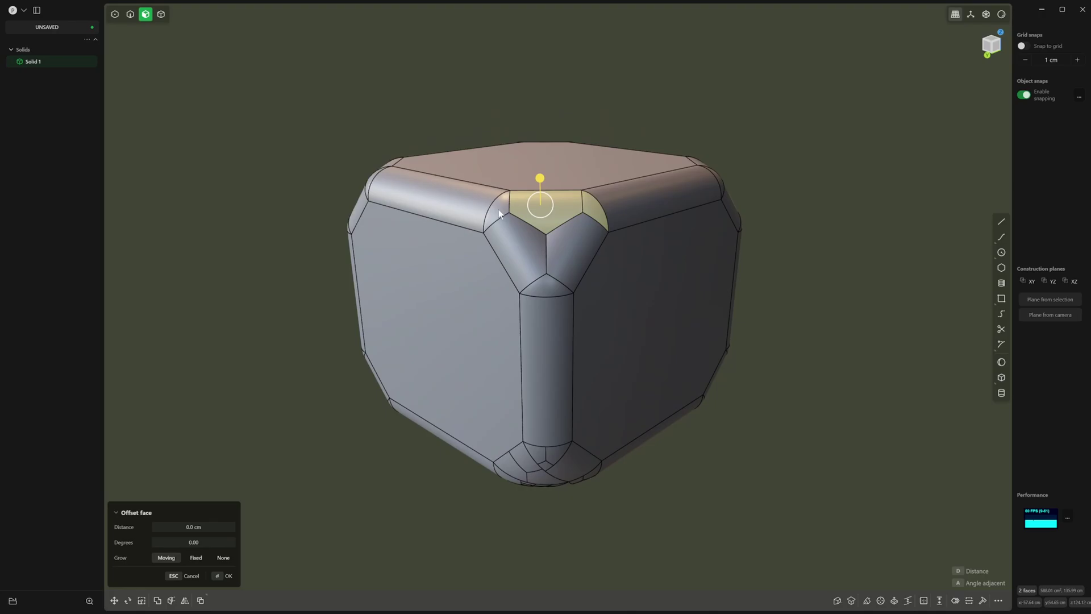
{"action": "key", "text": "Delete"}
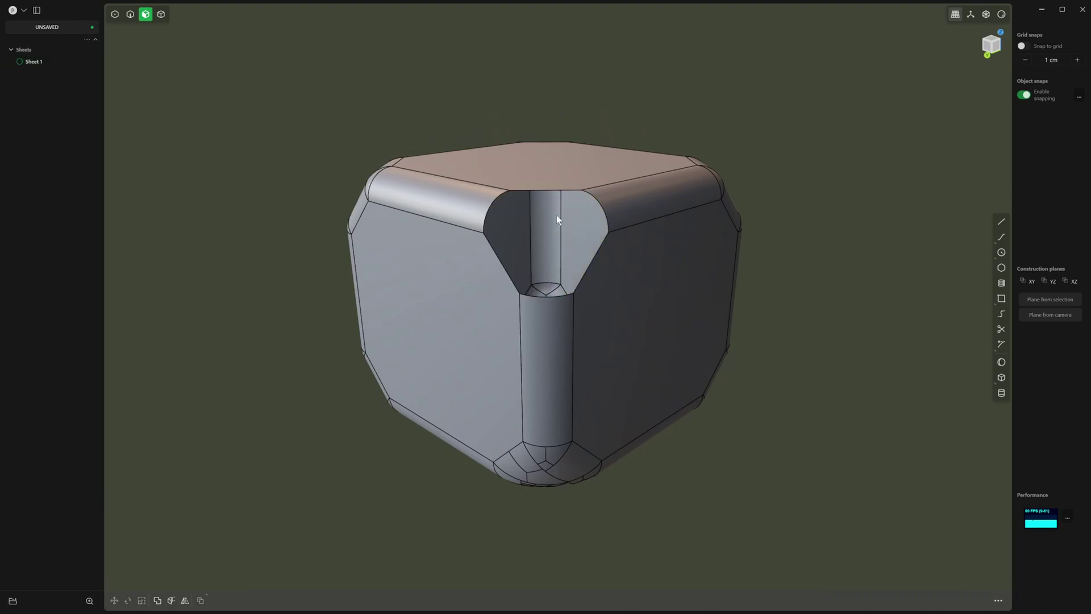
Patch the hole at the upper front corner with G1 continuity along its boundary edge loop.
{"action": "key", "text": "2"}
{"action": "double_click", "coordinate": [558, 191]}
{"action": "key", "text": "e"}
{"action": "key", "text": "shift+p"}
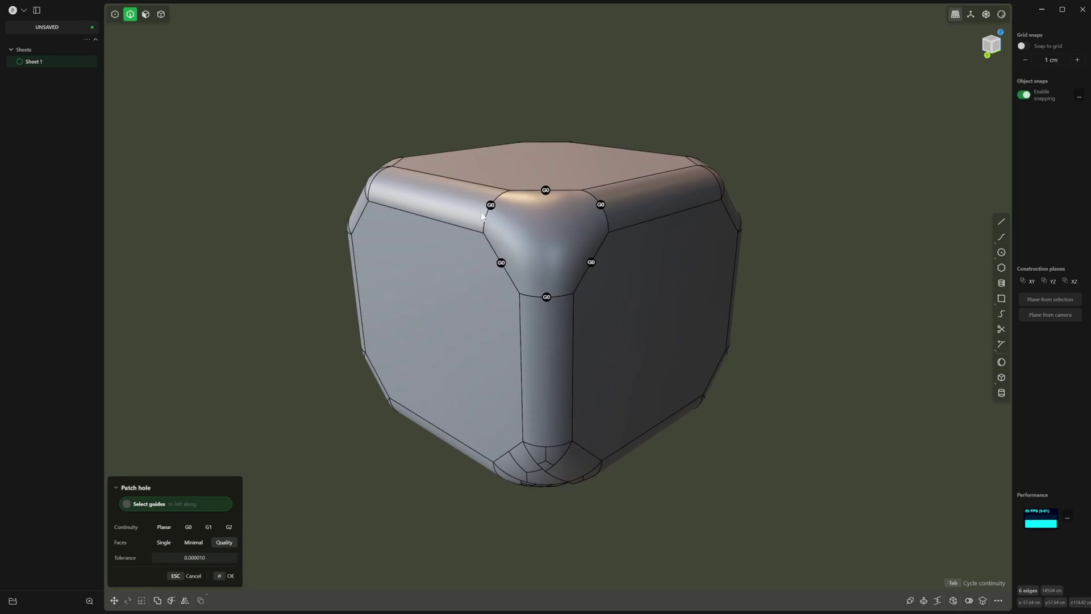
{"action": "middle_click_drag", "start_coordinate": [481, 213], "coordinate": [567, 256]}
{"action": "scroll", "coordinate": [568, 256], "scroll_direction": "up", "scroll_amount": 3}
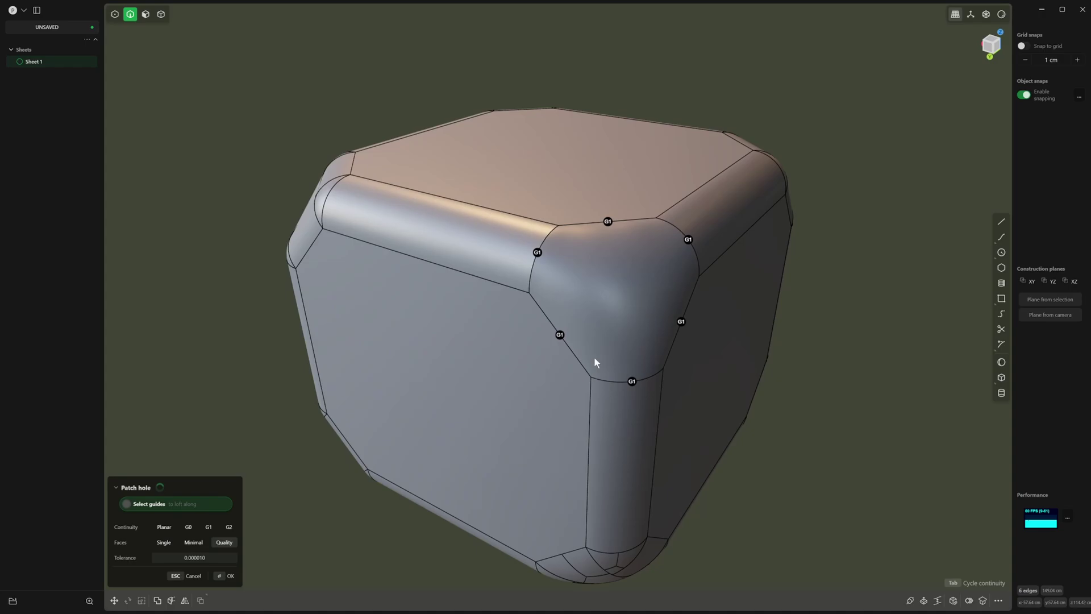
{"action": "middle_click_drag", "start_coordinate": [806, 358], "coordinate": [779, 341]}
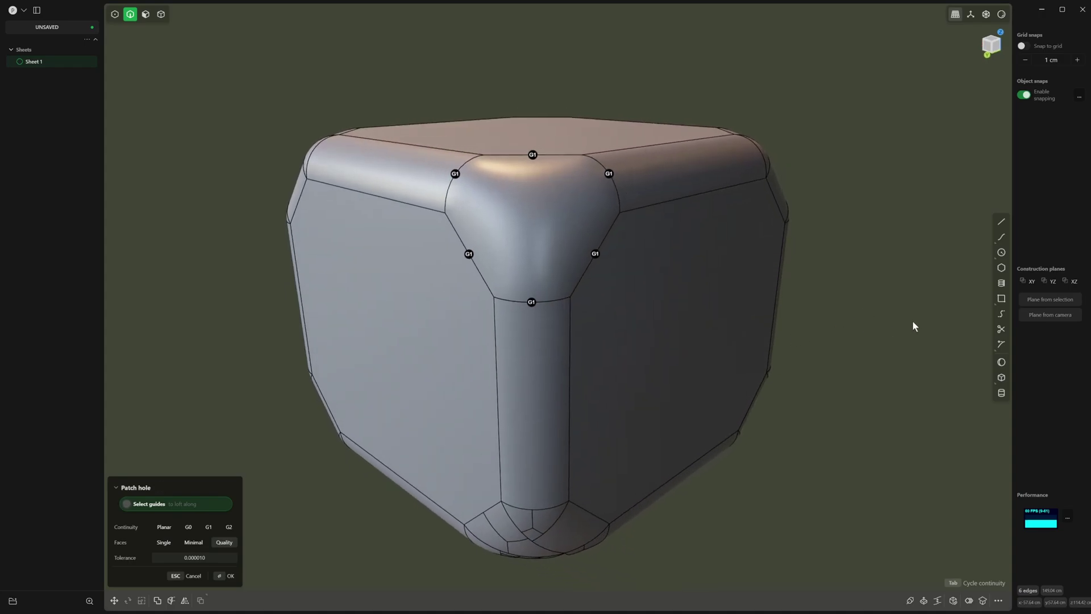
{"action": "key", "text": "Return"}
Offset the outline of the patched upper corner face inward by about 5.4 cm.
{"action": "key", "text": "3"}
{"action": "left_click", "coordinate": [553, 210]}
{"action": "middle_click_drag", "start_coordinate": [549, 203], "coordinate": [554, 214]}
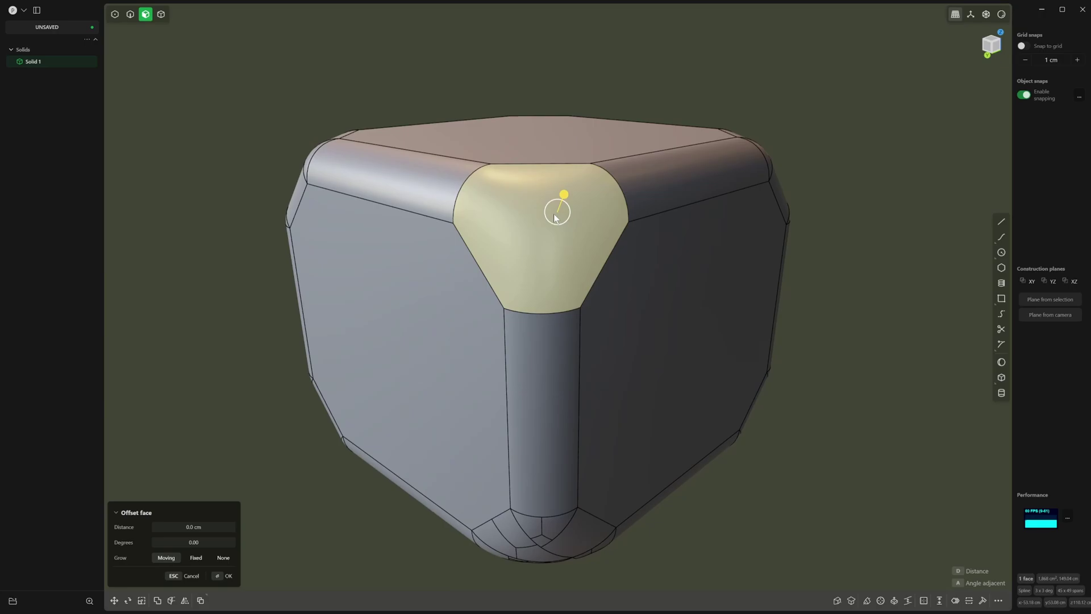
{"action": "key", "text": "o"}
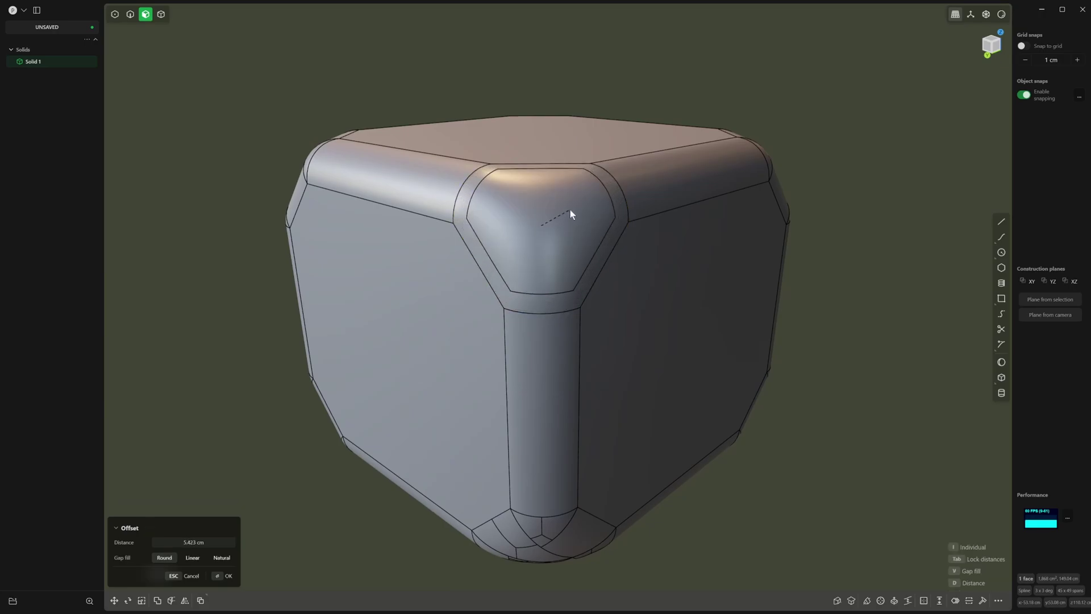
{"action": "left_click", "coordinate": [569, 208]}
Offset the inner region of the upper corner patch into the body to recess it.
{"action": "left_click", "coordinate": [557, 199]}
{"action": "left_click_drag", "start_coordinate": [561, 179], "coordinate": [560, 188]}
{"action": "right_click", "coordinate": [561, 188]}
Fillet the six short corner edges of the recess wall by about 10.6 cm.
{"action": "key", "text": "2"}
{"action": "key", "text": "f"}
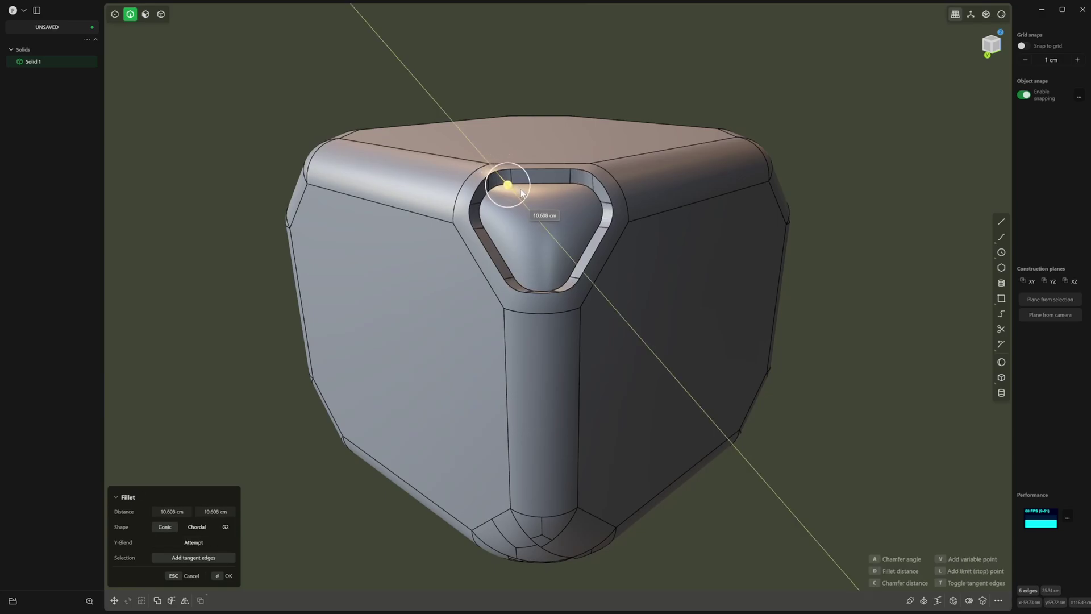
{"action": "left_click", "coordinate": [517, 189]}
{"action": "right_click", "coordinate": [516, 185]}
Fillet the outer rim edge of the recess in the upper corner.
{"action": "left_click", "coordinate": [527, 167]}
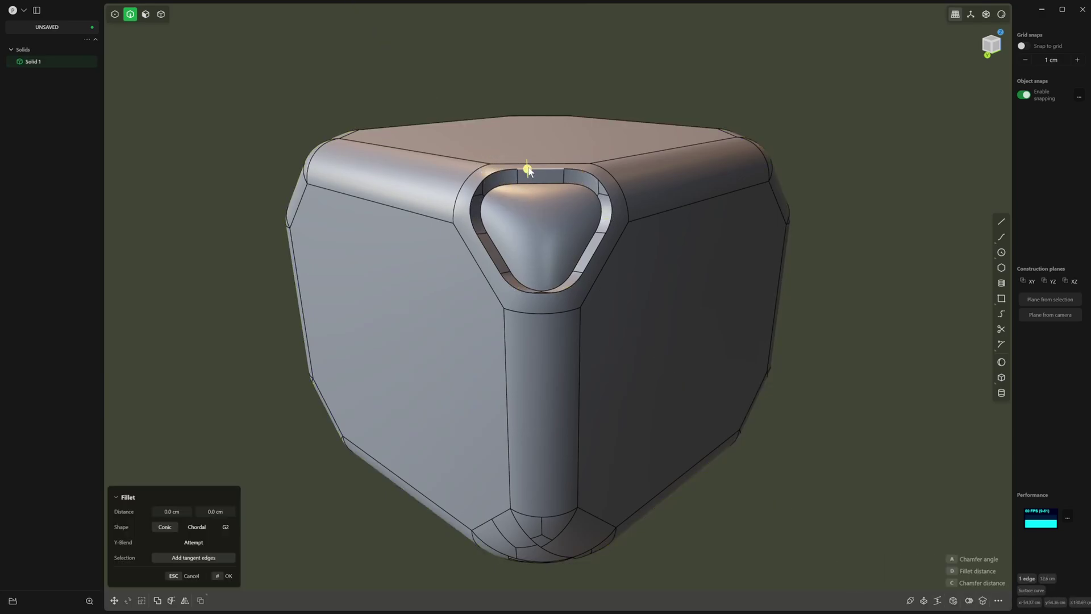
{"action": "key", "text": "f"}
{"action": "left_click", "coordinate": [528, 165]}
{"action": "right_click", "coordinate": [528, 166]}
Delete only the fractured patch faces at the lower front corner, keeping the adjoining side, blend and bottom faces.
{"action": "scroll", "coordinate": [557, 261], "scroll_direction": "down", "scroll_amount": 1}
{"action": "scroll", "coordinate": [557, 261], "scroll_direction": "down", "scroll_amount": 2}
{"action": "middle_click_drag", "start_coordinate": [557, 260], "coordinate": [558, 214]}
{"action": "scroll", "coordinate": [587, 366], "scroll_direction": "down", "scroll_amount": 2}
{"action": "middle_click_drag", "start_coordinate": [587, 366], "coordinate": [809, 380]}
{"action": "key", "text": "3"}
{"action": "left_click_drag", "start_coordinate": [822, 392], "coordinate": [737, 262]}
{"action": "middle_click_drag", "start_coordinate": [798, 301], "coordinate": [745, 307]}
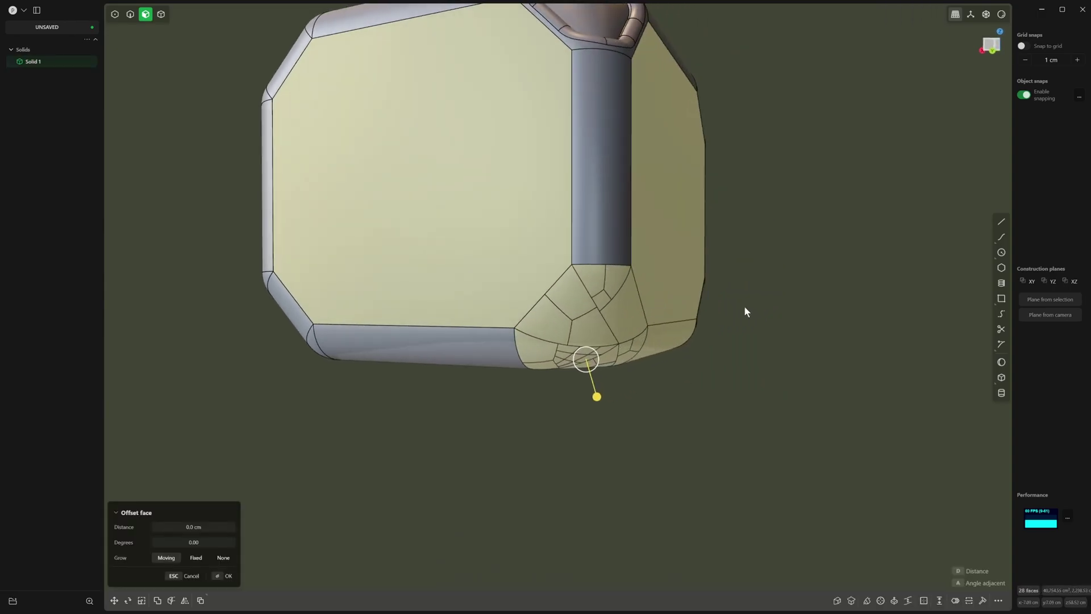
{"action": "left_click", "coordinate": [680, 273]}
{"action": "left_click", "coordinate": [504, 253]}
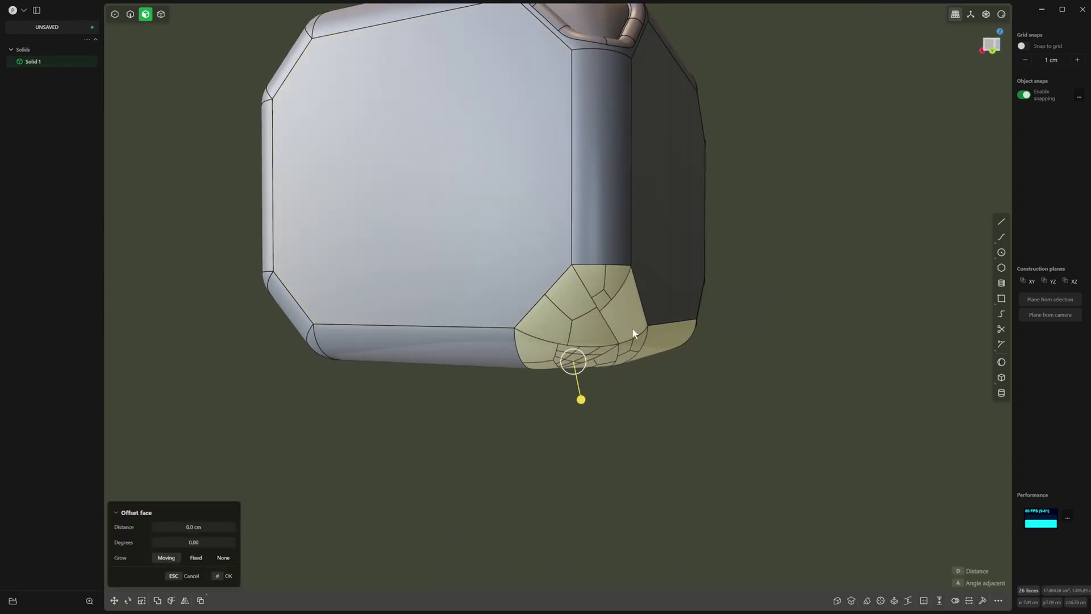
{"action": "left_click", "coordinate": [658, 328]}
{"action": "middle_click_drag", "start_coordinate": [663, 332], "coordinate": [625, 331]}
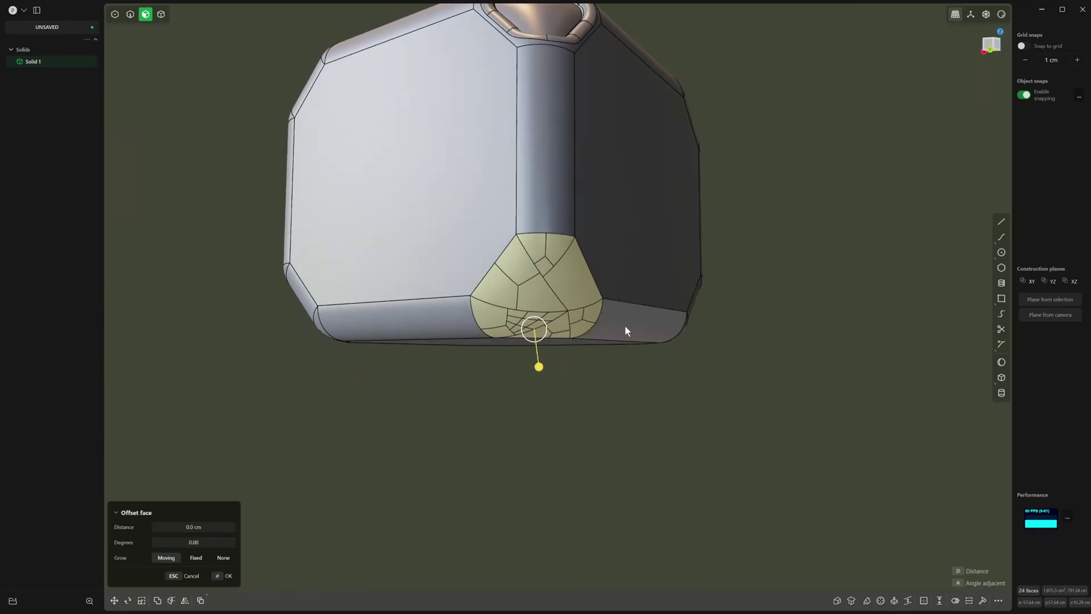
{"action": "key", "text": "Delete"}
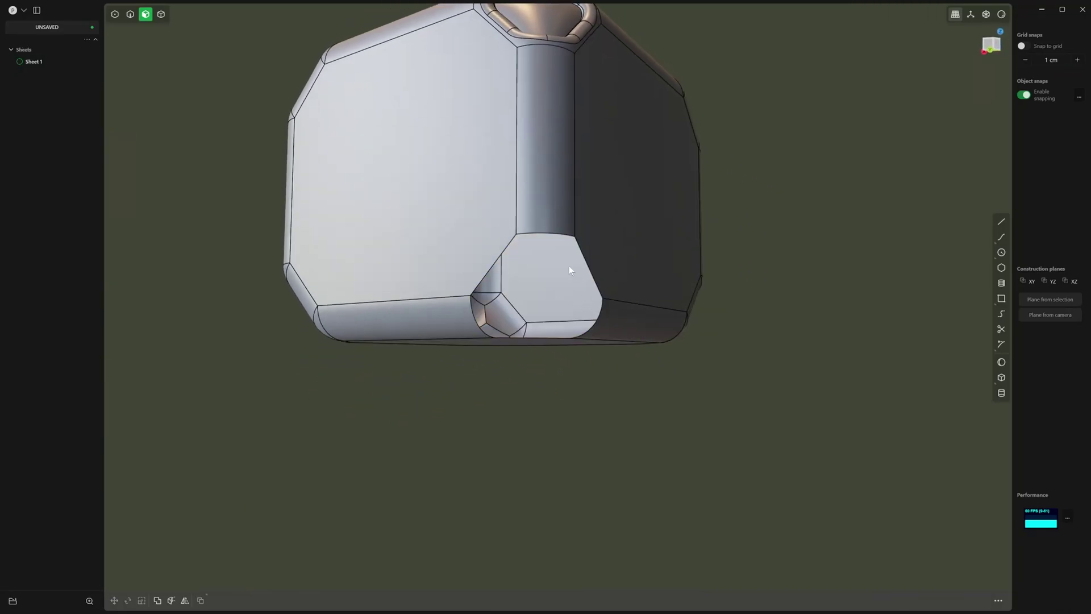
Patch the lower corner hole again along its split boundary loop, with continuity set to G1.
{"action": "key", "text": "2"}
{"action": "double_click", "coordinate": [540, 233]}
{"action": "key", "text": "e"}
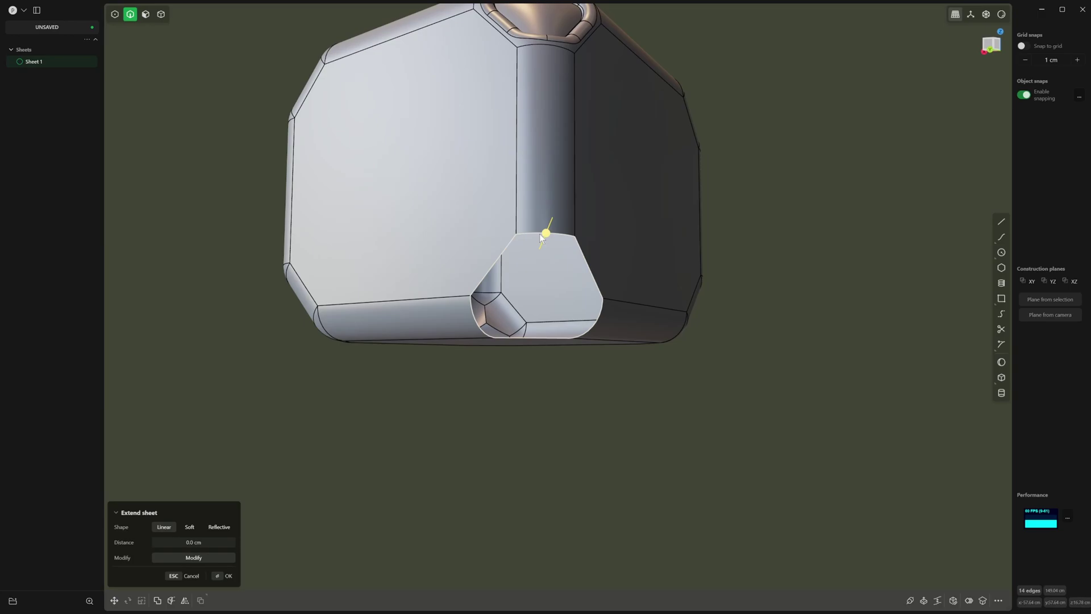
{"action": "key", "text": "shift+p"}
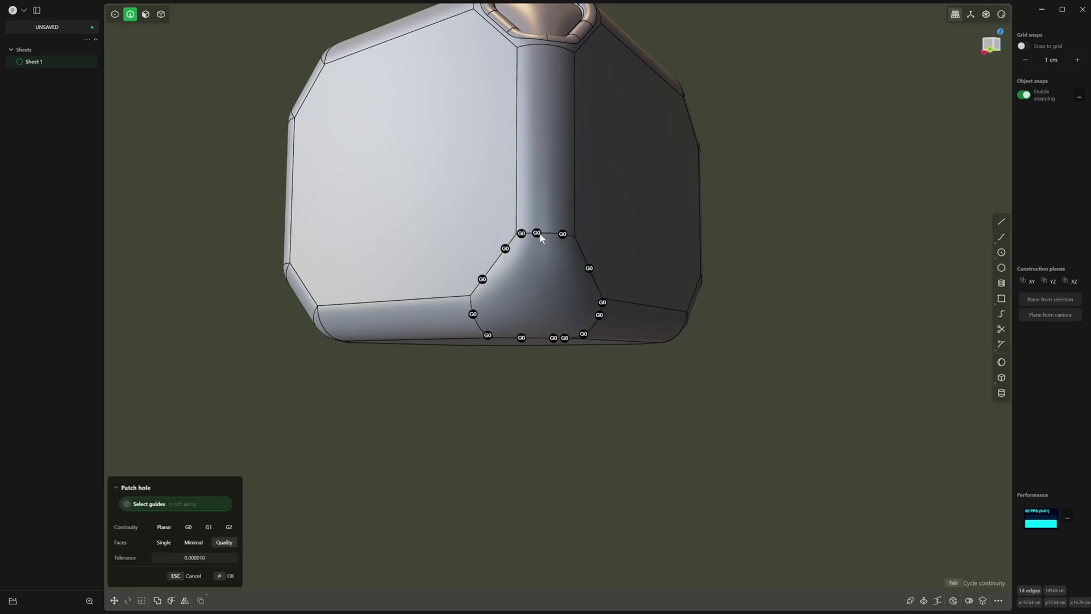
{"action": "key", "text": "Tab"}
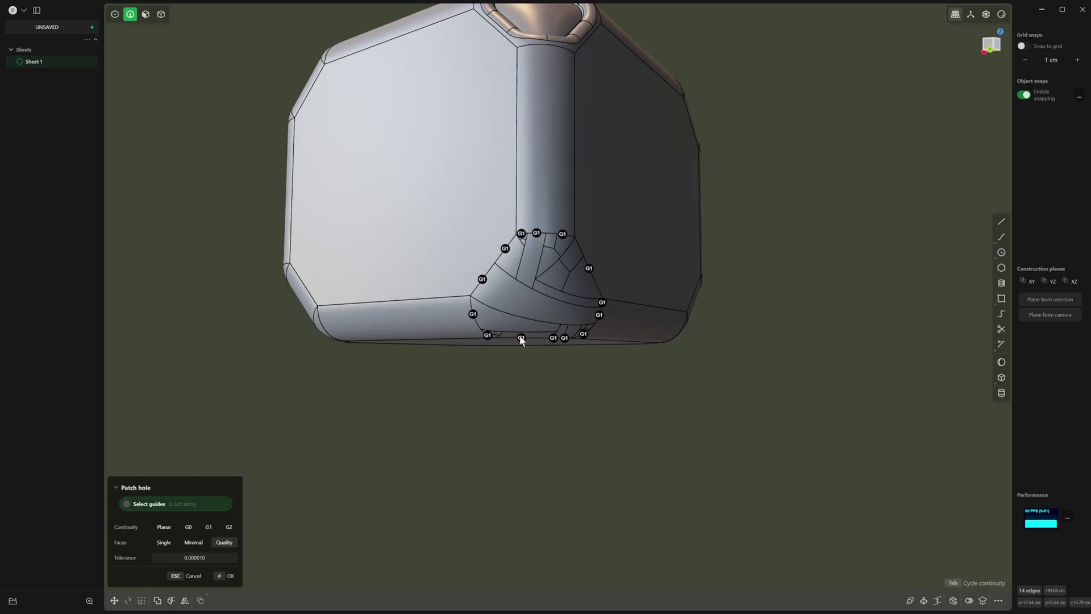
{"action": "middle_click_drag", "start_coordinate": [521, 339], "coordinate": [602, 297]}
{"action": "key", "text": "Return"}
Delete the second set of fractured patch faces at the lower front corner, leaving the surrounding faces out of the selection.
{"action": "middle_click_drag", "start_coordinate": [645, 378], "coordinate": [812, 354]}
{"action": "key", "text": "3"}
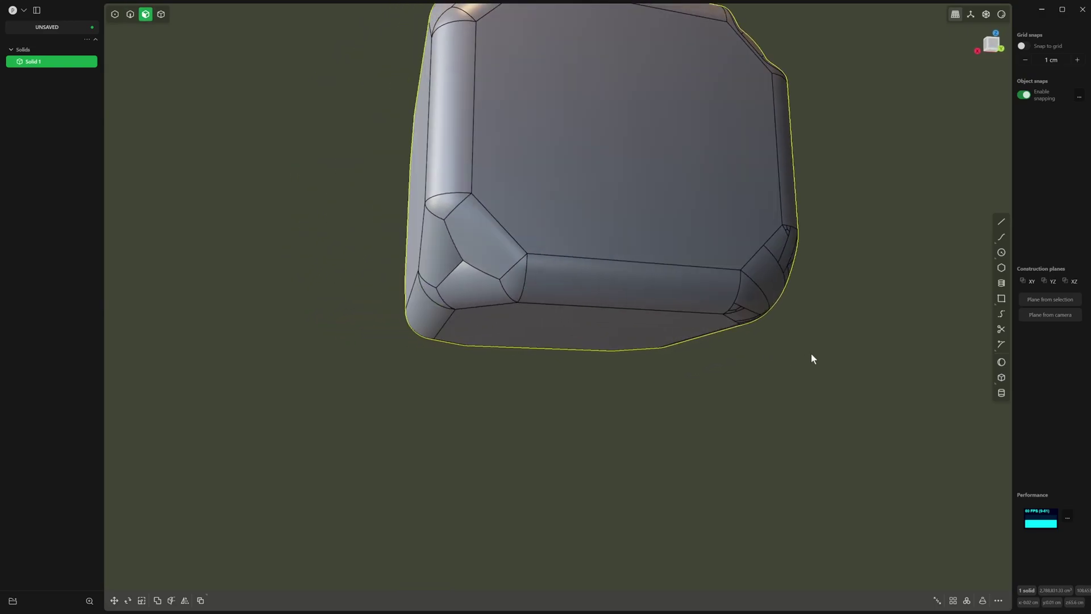
{"action": "left_click_drag", "start_coordinate": [797, 364], "coordinate": [735, 221]}
{"action": "key", "text": "o"}
{"action": "left_click_drag", "start_coordinate": [667, 173], "coordinate": [657, 417], "text": "ctrl"}
{"action": "middle_click_drag", "start_coordinate": [806, 316], "coordinate": [713, 357]}
{"action": "key", "text": "Escape"}
{"action": "left_click", "coordinate": [534, 236], "text": "ctrl"}
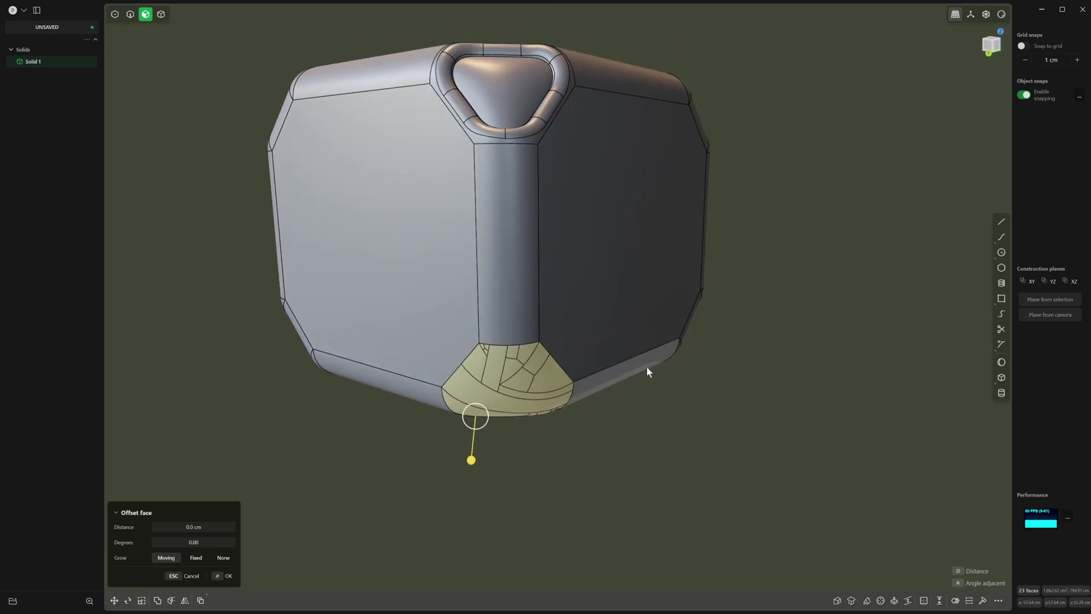
{"action": "middle_click_drag", "start_coordinate": [646, 366], "coordinate": [599, 310]}
{"action": "key", "text": "Delete"}
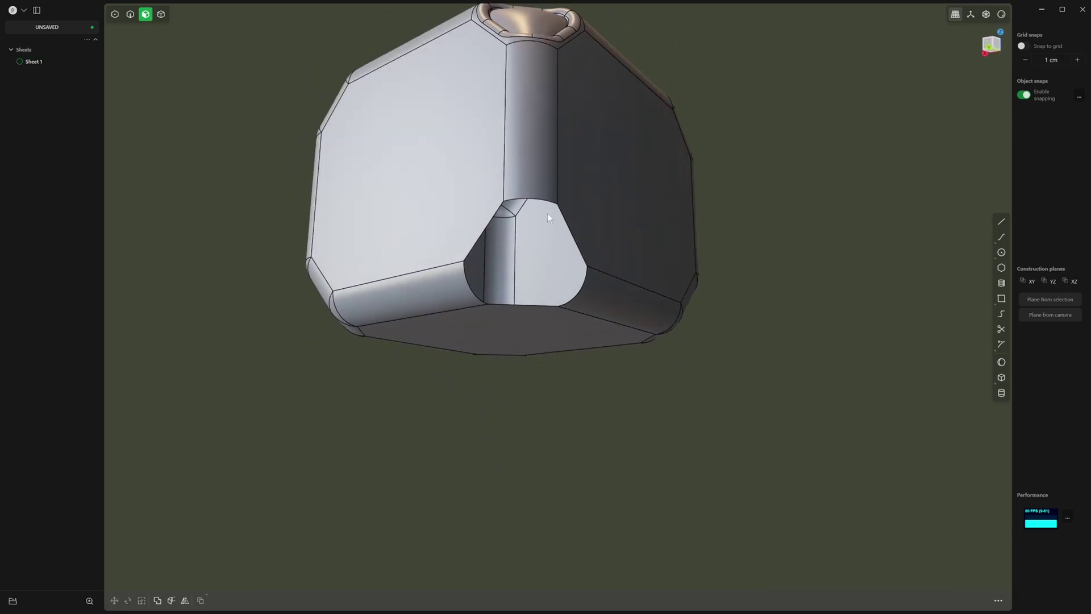
Patch the reopened lower corner hole a third time with G1 continuity.
{"action": "key", "text": "2"}
{"action": "double_click", "coordinate": [530, 197]}
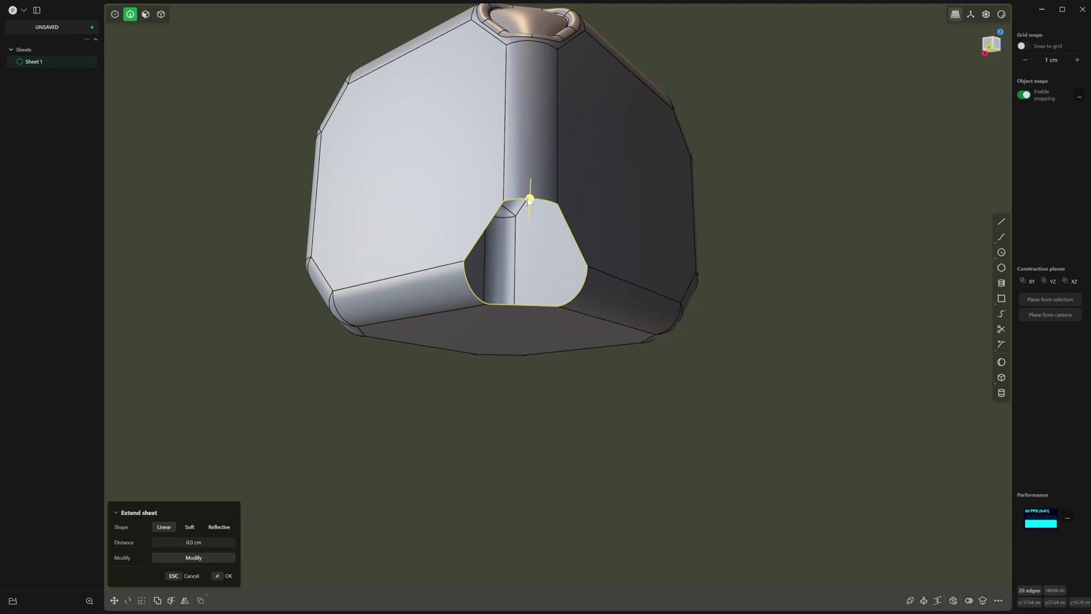
{"action": "key", "text": "alt+p"}
{"action": "middle_click_drag", "start_coordinate": [540, 214], "coordinate": [573, 260]}
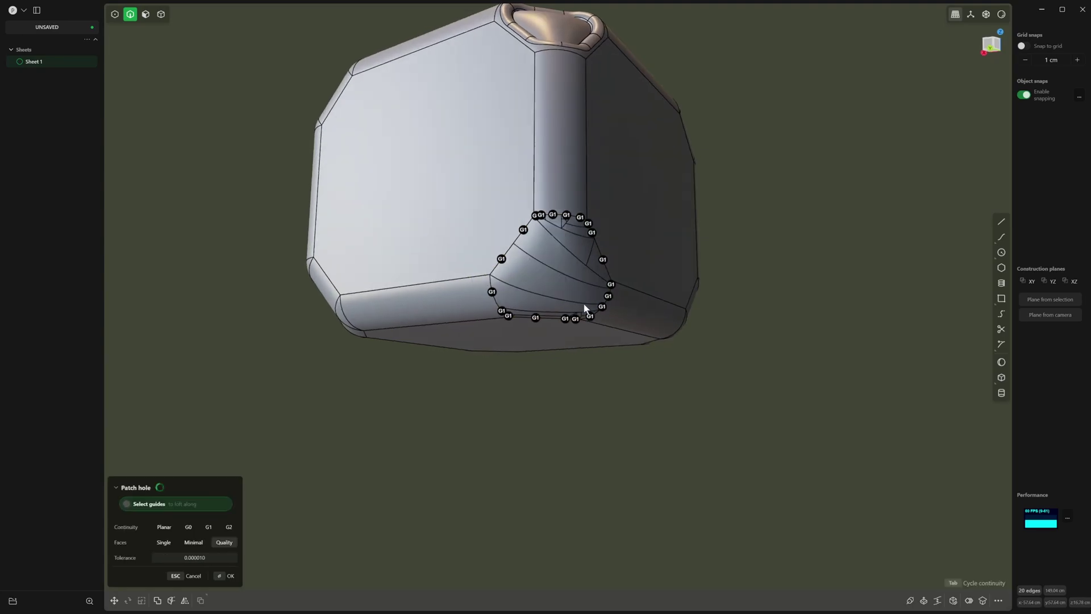
{"action": "right_click", "coordinate": [661, 326]}
{"action": "middle_click_drag", "start_coordinate": [584, 306], "coordinate": [685, 346]}
Delete the third fractured patch at the lower front corner, keeping the large faces and edge blends around it.
{"action": "key", "text": "3"}
{"action": "middle_click_drag", "start_coordinate": [801, 295], "coordinate": [816, 298]}
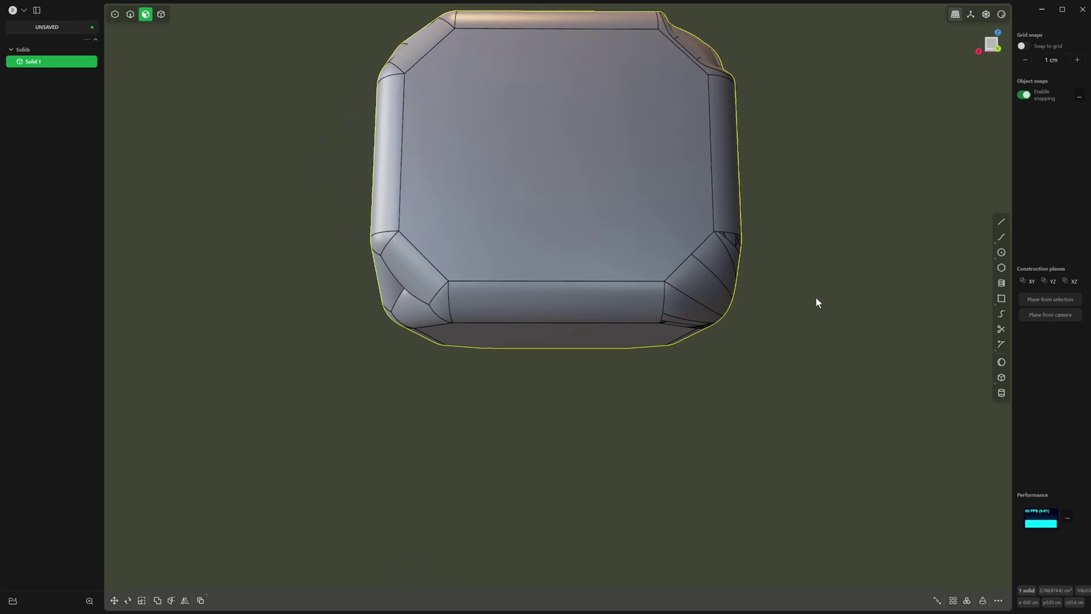
{"action": "left_click_drag", "start_coordinate": [803, 250], "coordinate": [650, 337]}
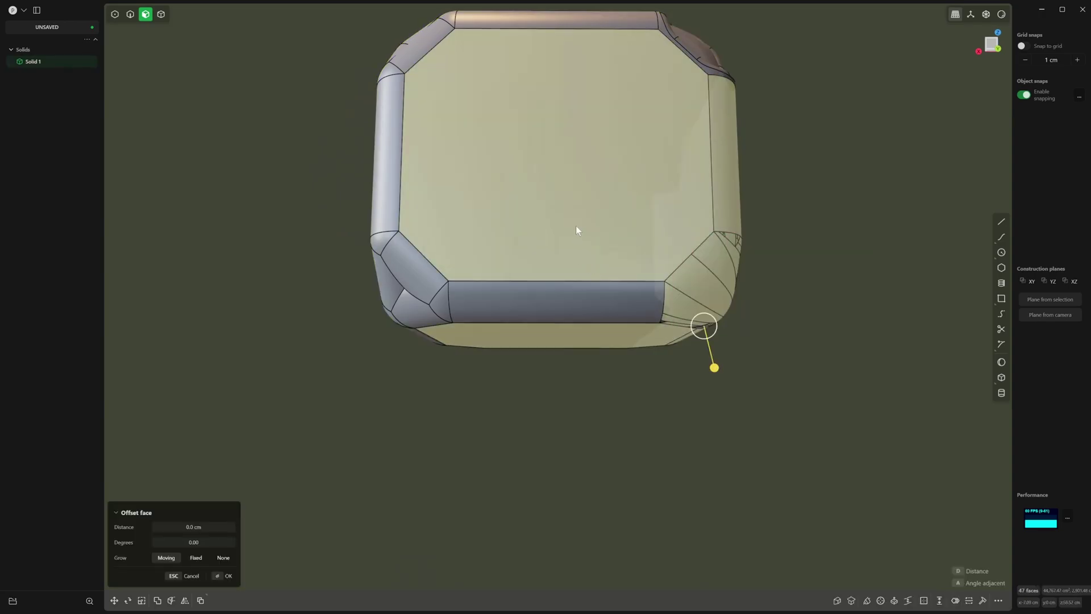
{"action": "left_click", "coordinate": [576, 227], "text": "ctrl"}
{"action": "middle_click_drag", "start_coordinate": [723, 182], "coordinate": [640, 226]}
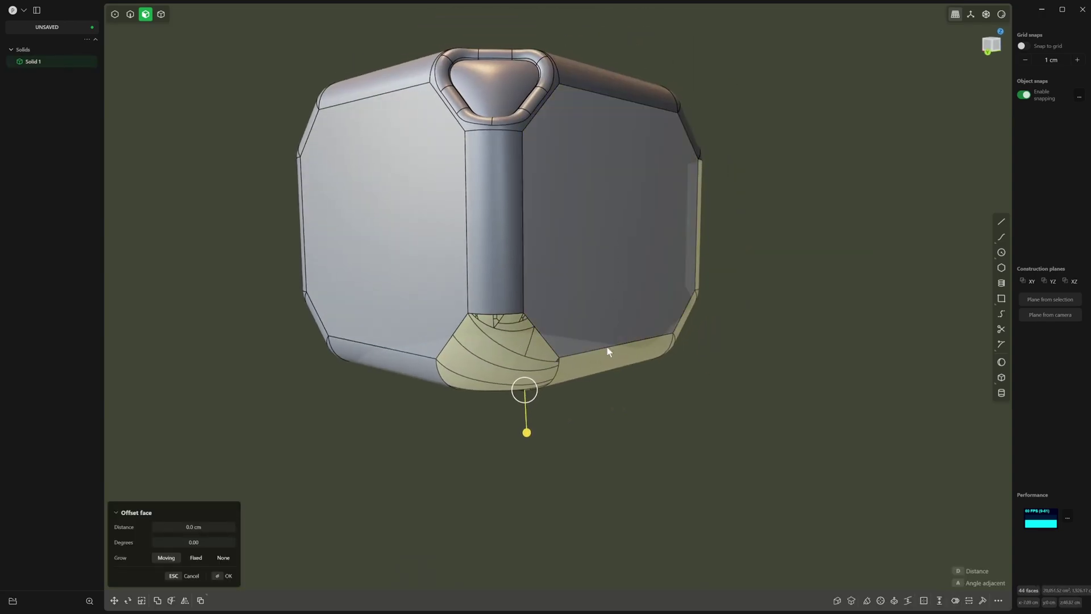
{"action": "middle_click_drag", "start_coordinate": [603, 369], "coordinate": [570, 307]}
{"action": "left_click_drag", "start_coordinate": [603, 140], "coordinate": [795, 419]}
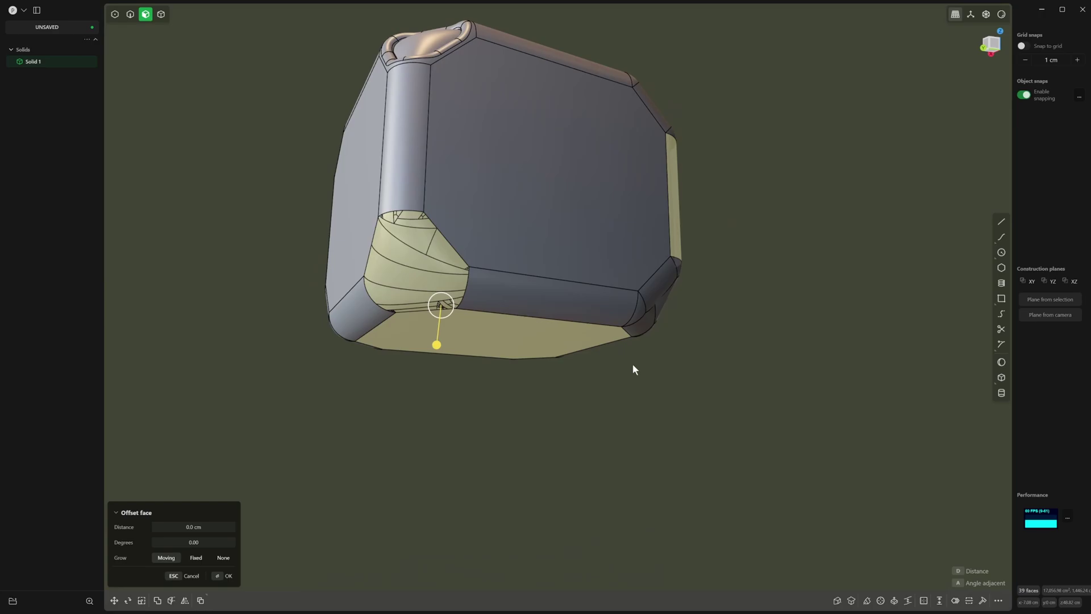
{"action": "middle_click_drag", "start_coordinate": [632, 363], "coordinate": [669, 231]}
{"action": "left_click", "coordinate": [670, 231], "text": "ctrl"}
{"action": "left_click", "coordinate": [553, 325], "text": "ctrl"}
{"action": "middle_click_drag", "start_coordinate": [459, 360], "coordinate": [543, 268]}
{"action": "key", "text": "Delete"}
Delete the tiny leftover sliver face at the edge of the lower corner hole.
{"action": "scroll", "coordinate": [483, 233], "scroll_direction": "up", "scroll_amount": 5}
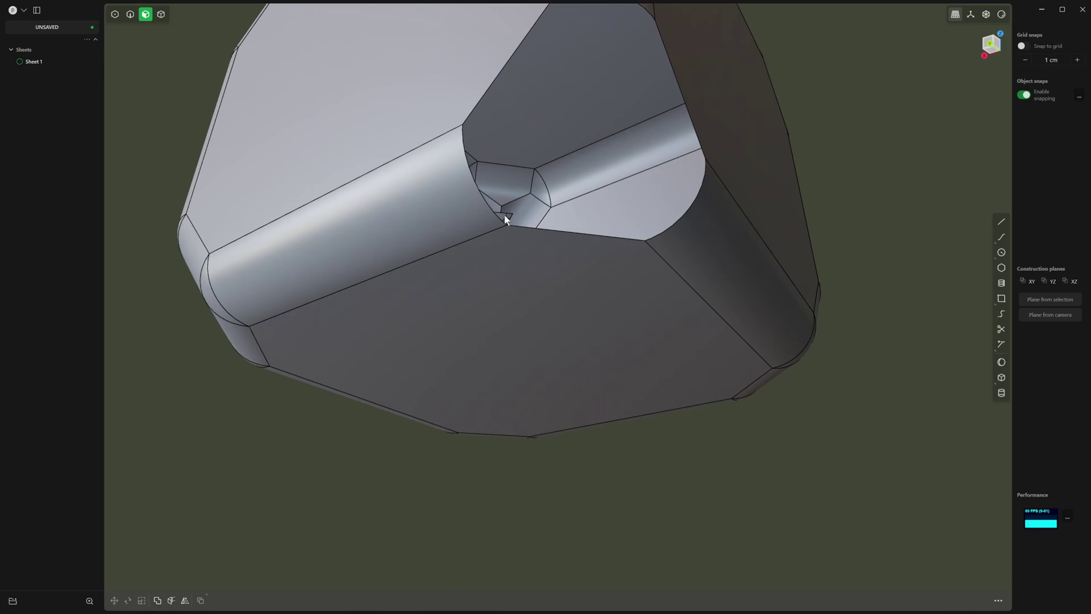
{"action": "left_click", "coordinate": [499, 217]}
{"action": "key", "text": "o"}
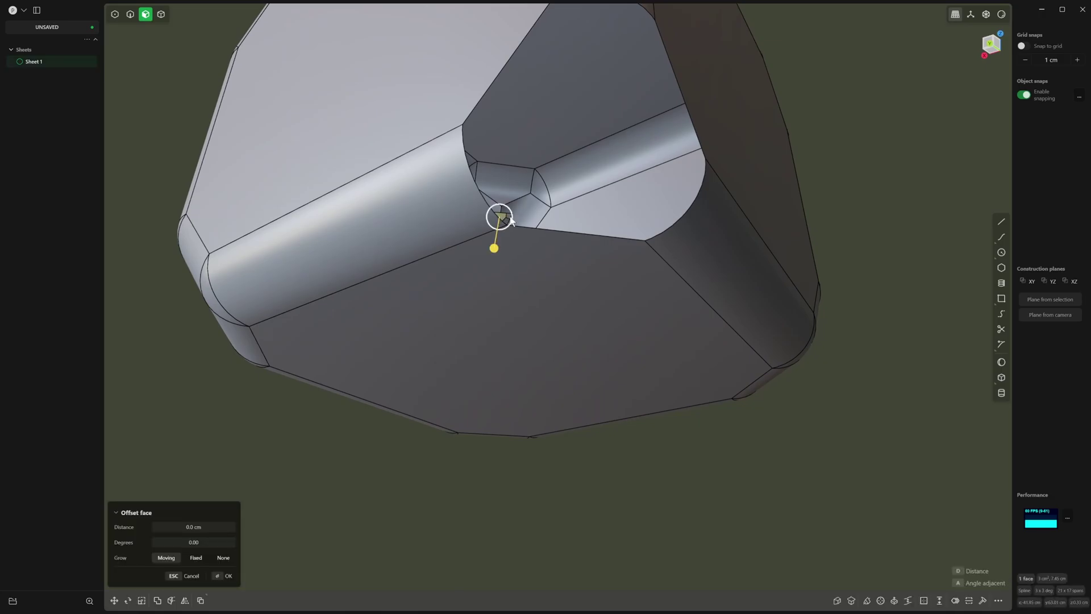
{"action": "key", "text": "Delete"}
Patch the whole boundary loop of the lower corner hole once more with G1 continuity and Quality faces.
{"action": "key", "text": "2"}
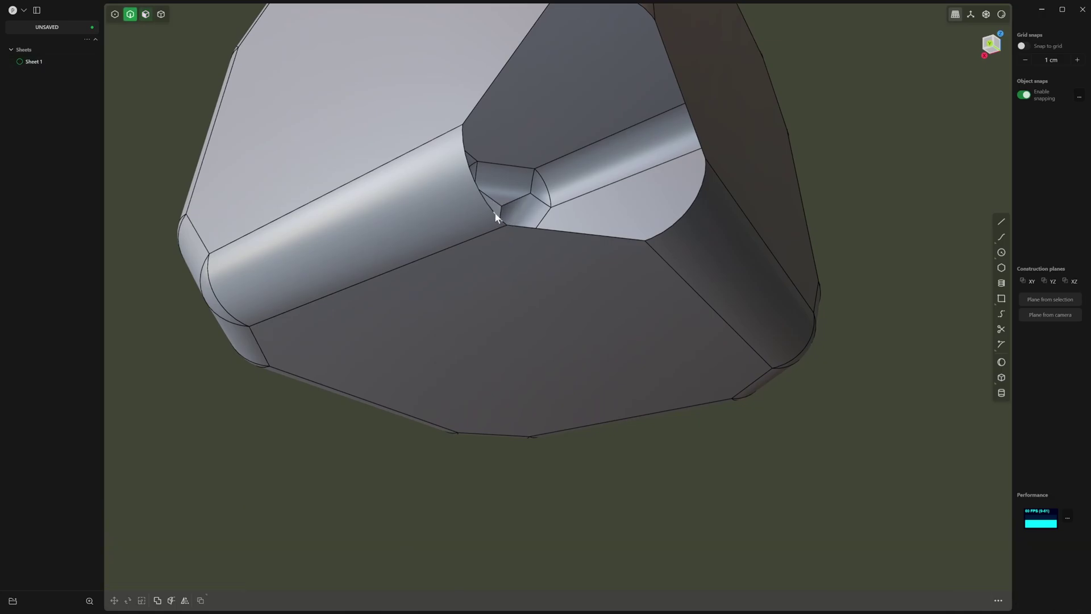
{"action": "double_click", "coordinate": [495, 214]}
{"action": "middle_click_drag", "start_coordinate": [495, 214], "coordinate": [552, 242]}
{"action": "key", "text": "alt+p"}
{"action": "scroll", "coordinate": [620, 334], "scroll_direction": "down", "scroll_amount": 5}
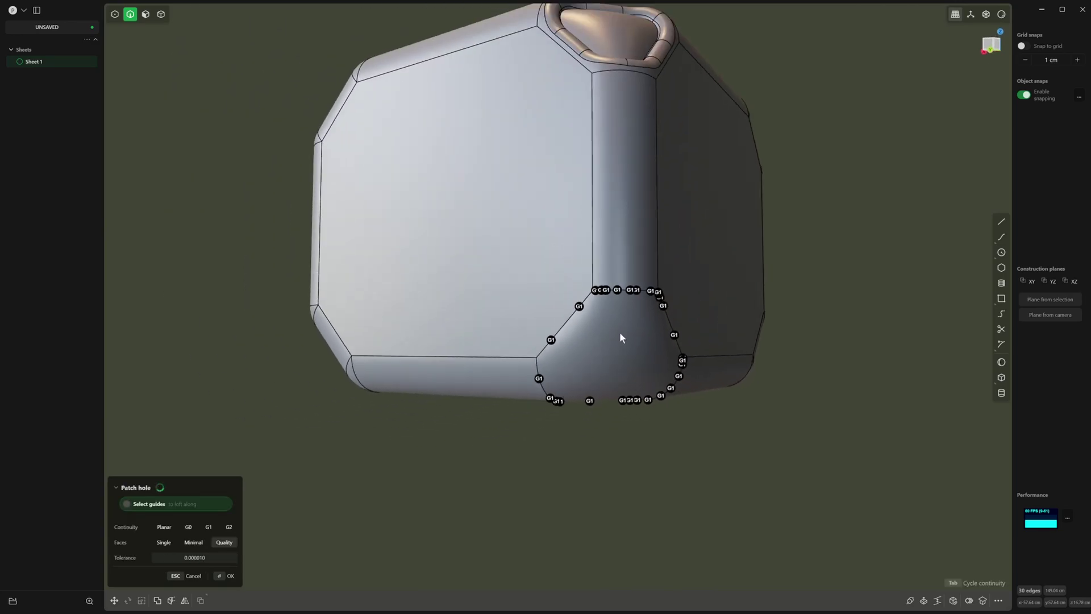
{"action": "middle_click_drag", "start_coordinate": [620, 337], "coordinate": [638, 302]}
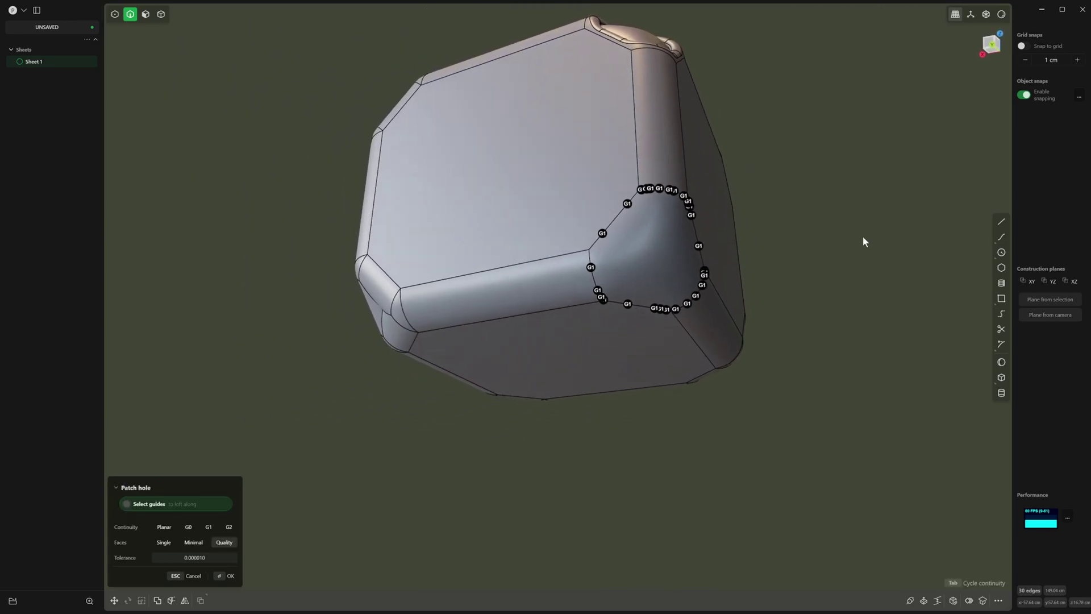
{"action": "key", "text": "Return"}
Offset the outline of the new corner patch inward to imprint a smaller face inside it.
{"action": "middle_click_drag", "start_coordinate": [855, 235], "coordinate": [639, 267]}
{"action": "key", "text": "3"}
{"action": "left_click", "coordinate": [650, 267]}
{"action": "key", "text": "o"}
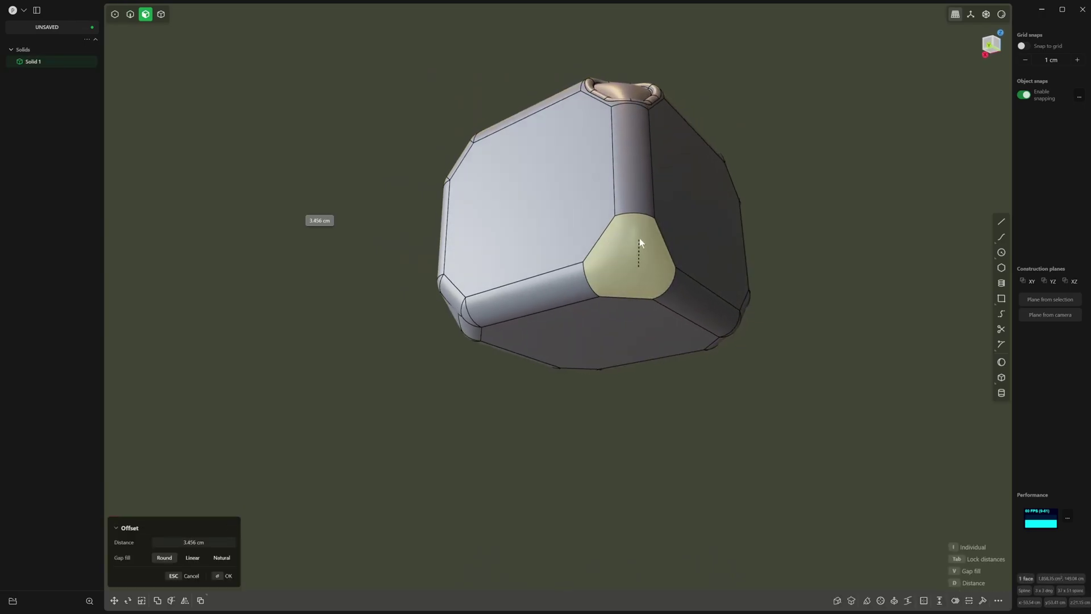
{"action": "left_click", "coordinate": [637, 254]}
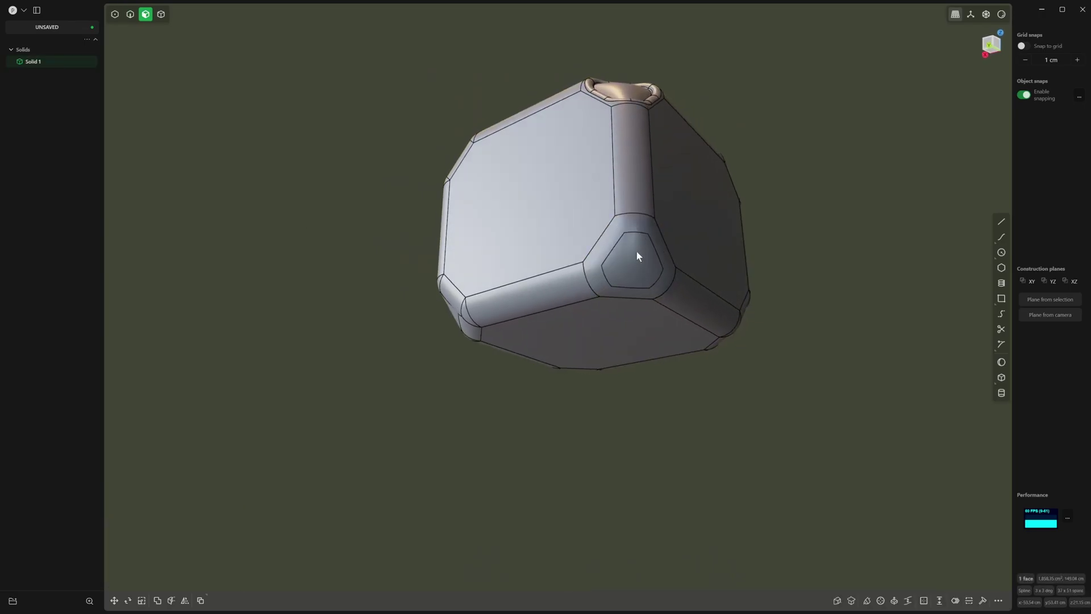
Offset the inner face of the corner patch about 10.9 cm into the solid to form a recess.
{"action": "left_click", "coordinate": [636, 255]}
{"action": "key", "text": "o"}
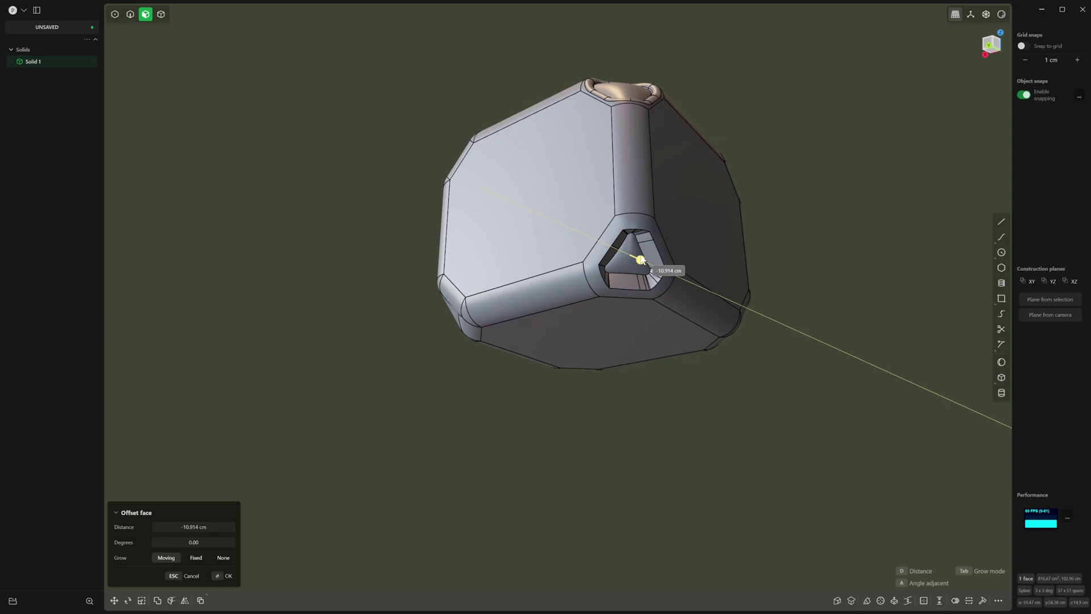
{"action": "left_click", "coordinate": [643, 262]}
Select the middle edge segment at the narrow end of the recess for a fillet.
{"action": "key", "text": "2"}
{"action": "scroll", "coordinate": [638, 234], "scroll_direction": "up", "scroll_amount": 2}
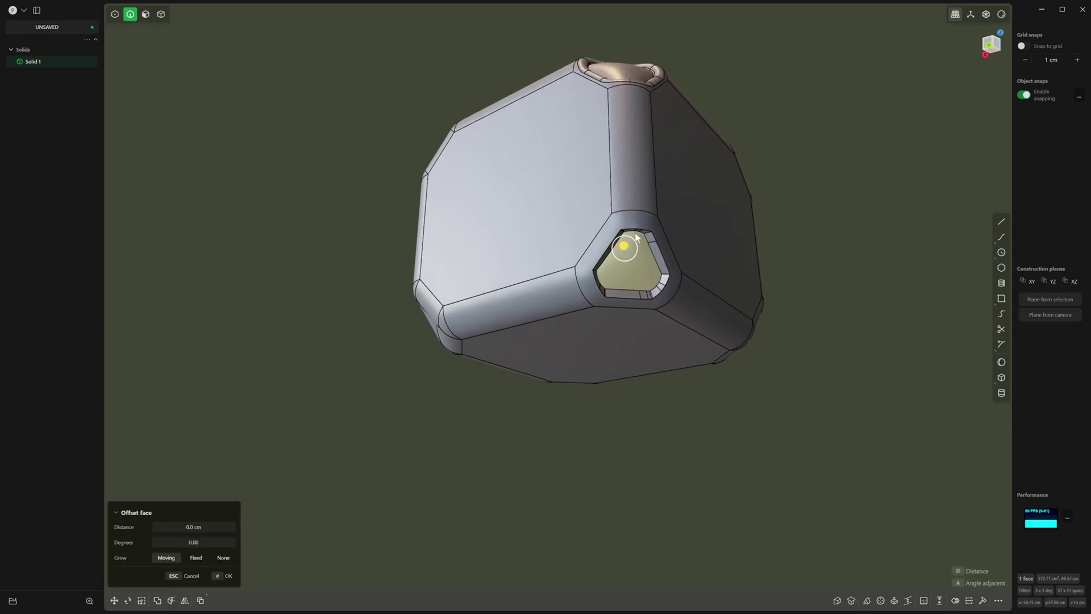
{"action": "middle_click_drag", "start_coordinate": [595, 227], "coordinate": [581, 204]}
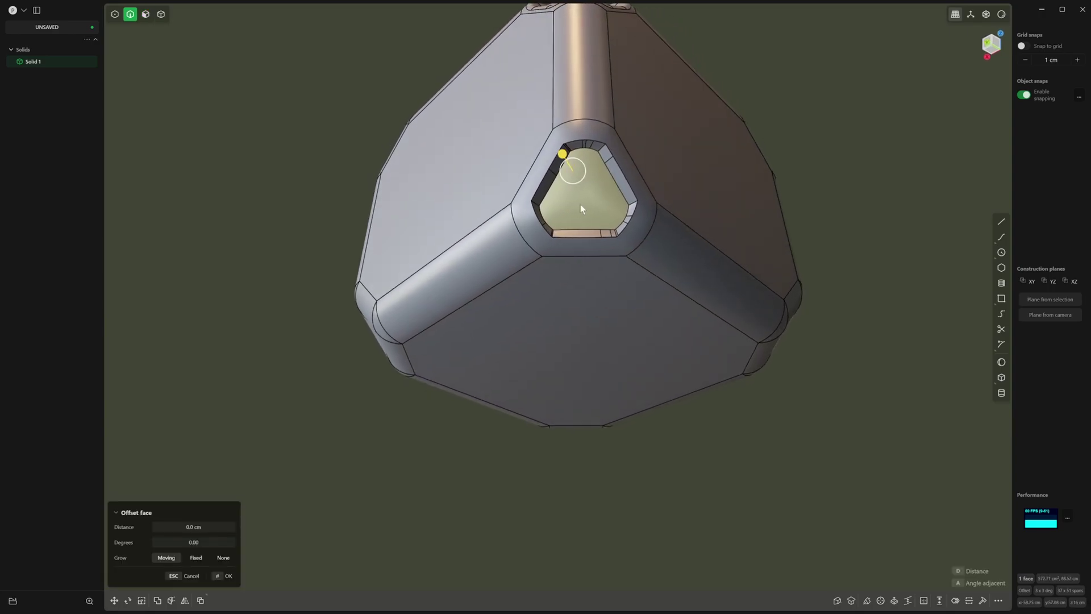
{"action": "scroll", "coordinate": [589, 146], "scroll_direction": "up", "scroll_amount": 5}
{"action": "left_click", "coordinate": [570, 126]}
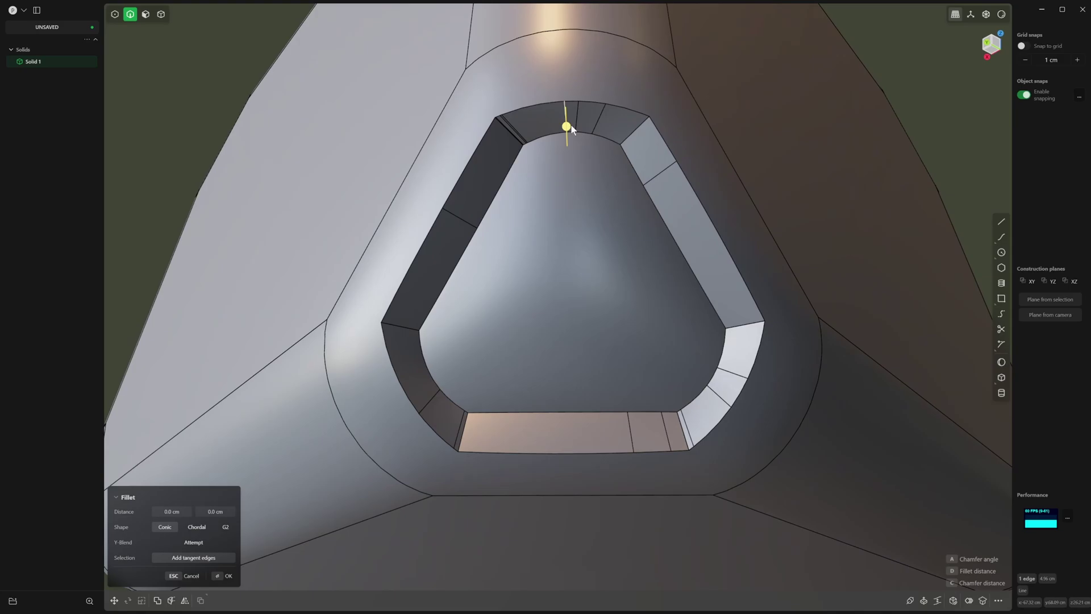
{"action": "scroll", "coordinate": [602, 139], "scroll_direction": "down", "scroll_amount": 4}
{"action": "middle_click_drag", "start_coordinate": [605, 254], "coordinate": [603, 301]}
Undo the recess and the inset outline on the patched corner.
{"action": "key", "text": "ctrl+z"}
{"action": "key", "text": "ctrl+z"}
{"action": "key", "text": "ctrl+z"}
{"action": "key", "text": "4"}
{"action": "key", "text": "Escape"}
Delete the six blend faces that make up the neighbouring unpatched lower corner.
{"action": "key", "text": "3"}
{"action": "left_click", "coordinate": [586, 280]}
{"action": "left_click", "coordinate": [550, 260], "text": "shift"}
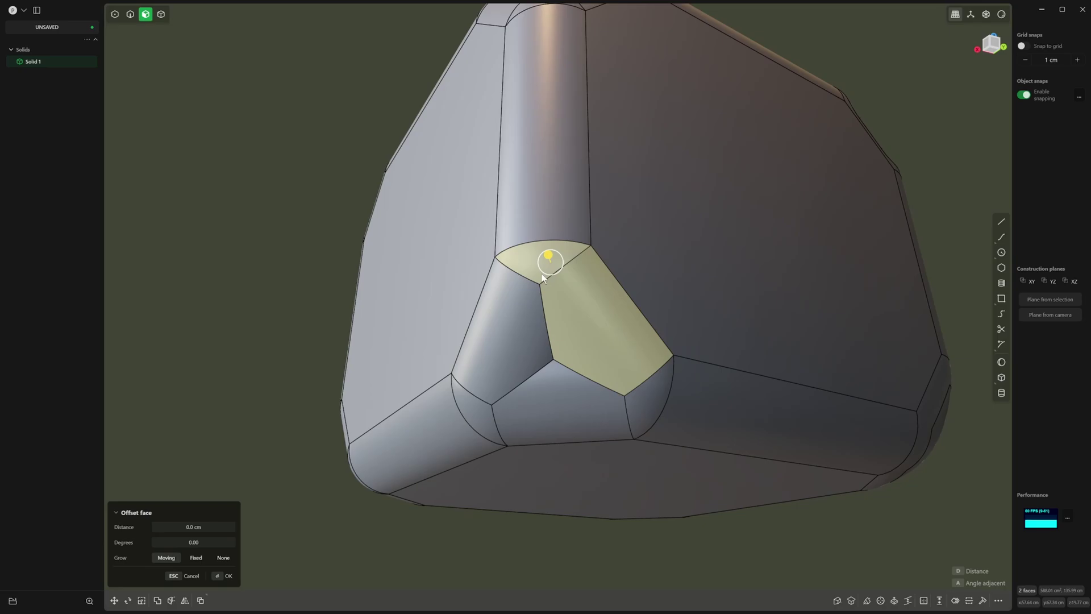
{"action": "left_click", "coordinate": [518, 311], "text": "shift"}
{"action": "left_click", "coordinate": [482, 407], "text": "shift"}
{"action": "left_click", "coordinate": [546, 406], "text": "shift"}
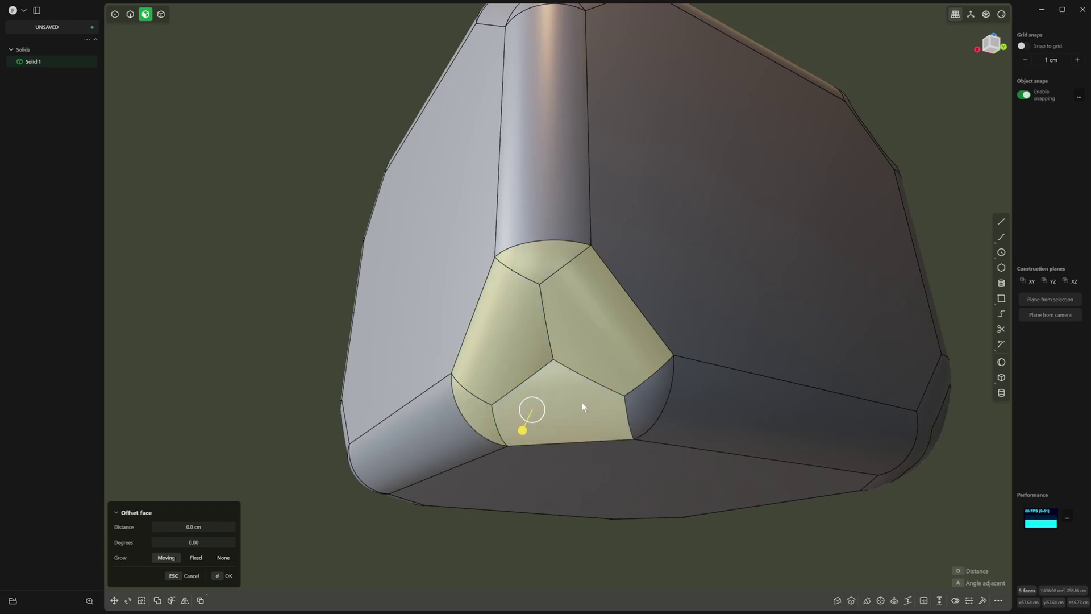
{"action": "left_click", "coordinate": [636, 397], "text": "shift"}
{"action": "key", "text": "x"}
Patch the newly opened lower corner hole along its full boundary loop with G1 continuity.
{"action": "key", "text": "2"}
{"action": "double_click", "coordinate": [649, 323]}
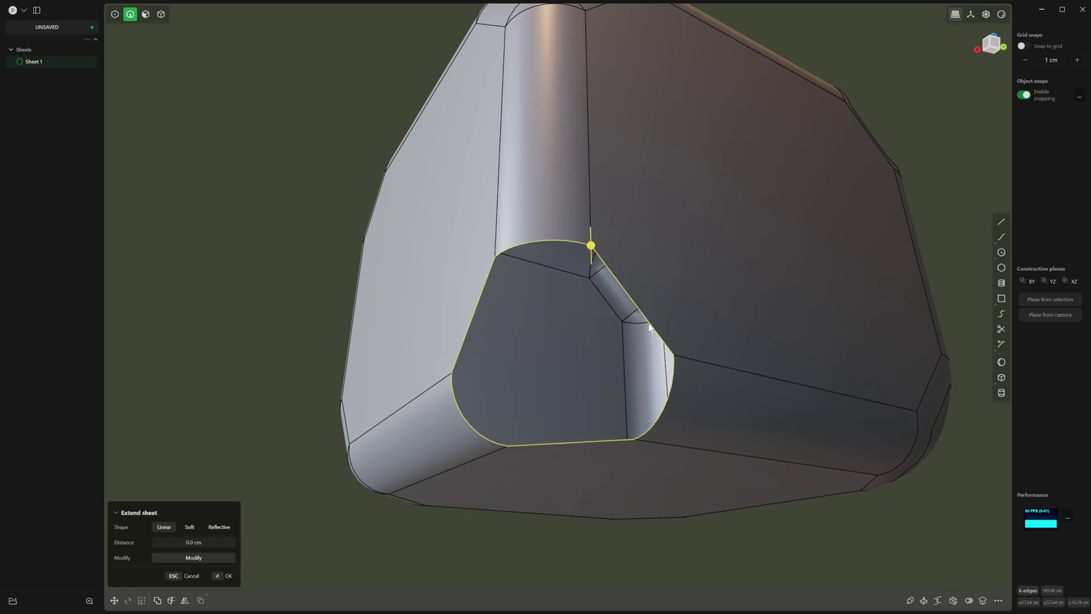
{"action": "key", "text": "shift+p"}
{"action": "key", "text": "Tab"}
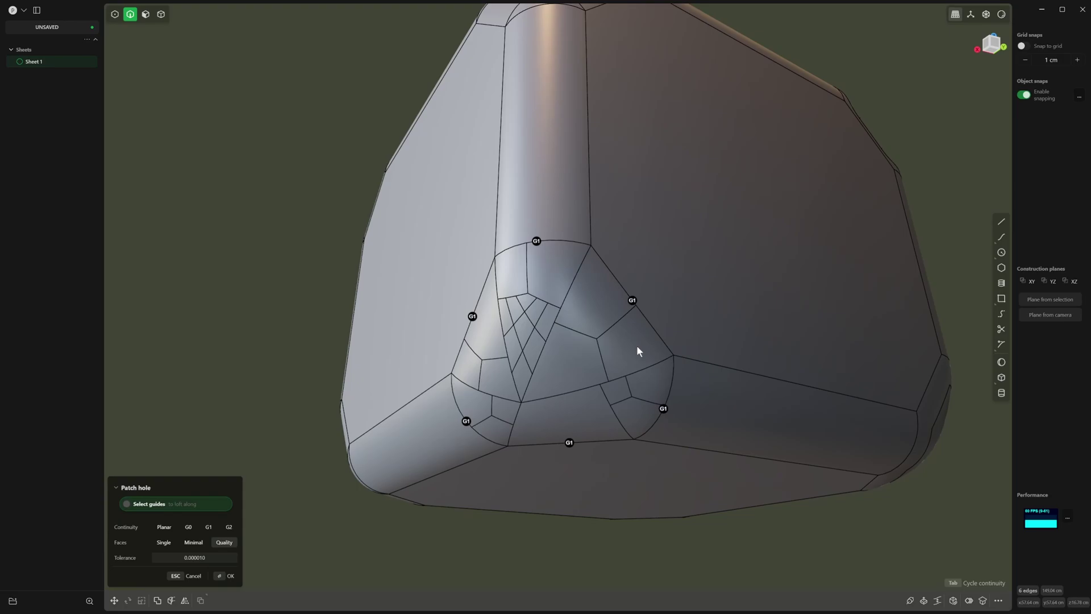
{"action": "middle_click_drag", "start_coordinate": [636, 346], "coordinate": [648, 336]}
{"action": "key", "text": "Return"}
{"action": "scroll", "coordinate": [648, 336], "scroll_direction": "up", "scroll_amount": 1}
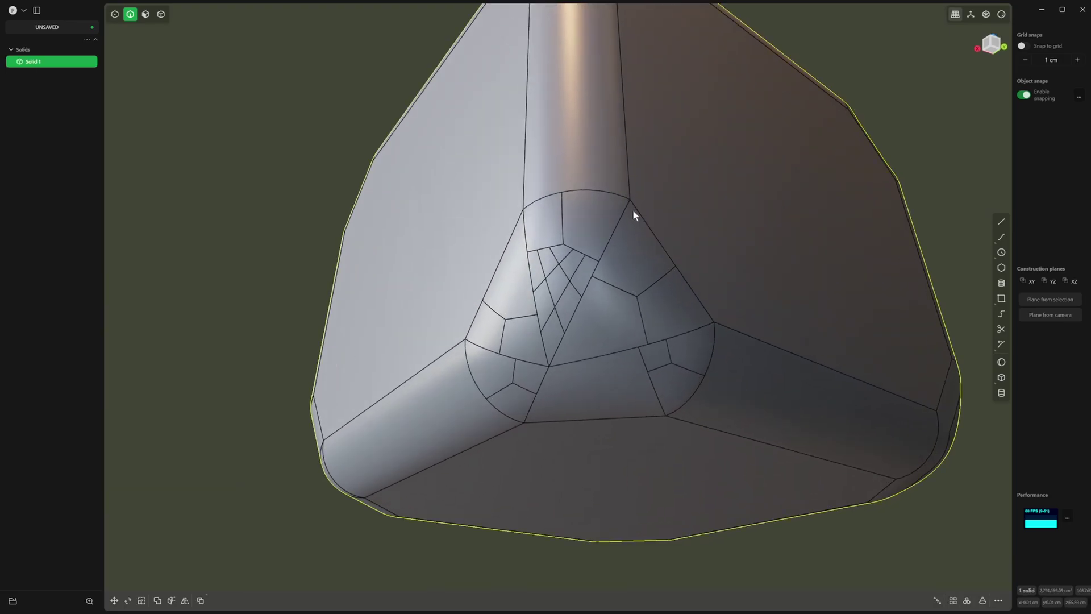
Delete all patch fragments to the right of the diagonal seam at this corner, including the small ones beside the edge blend.
{"action": "key", "text": "3"}
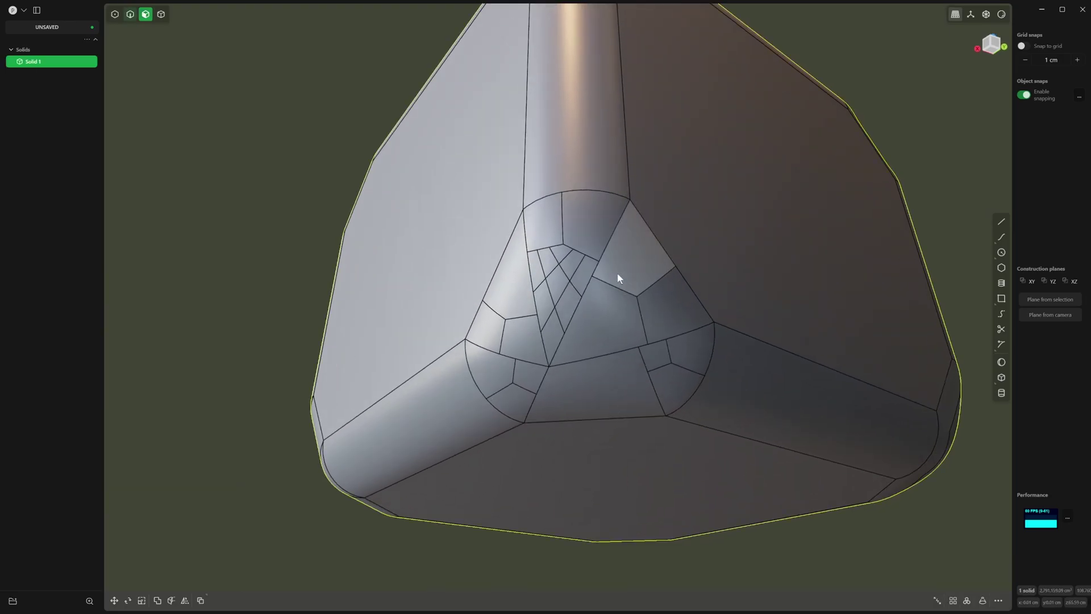
{"action": "left_click", "coordinate": [621, 272]}
{"action": "left_click", "coordinate": [614, 314], "text": "shift"}
{"action": "left_click", "coordinate": [612, 376], "text": "shift"}
{"action": "left_click", "coordinate": [677, 376], "text": "shift"}
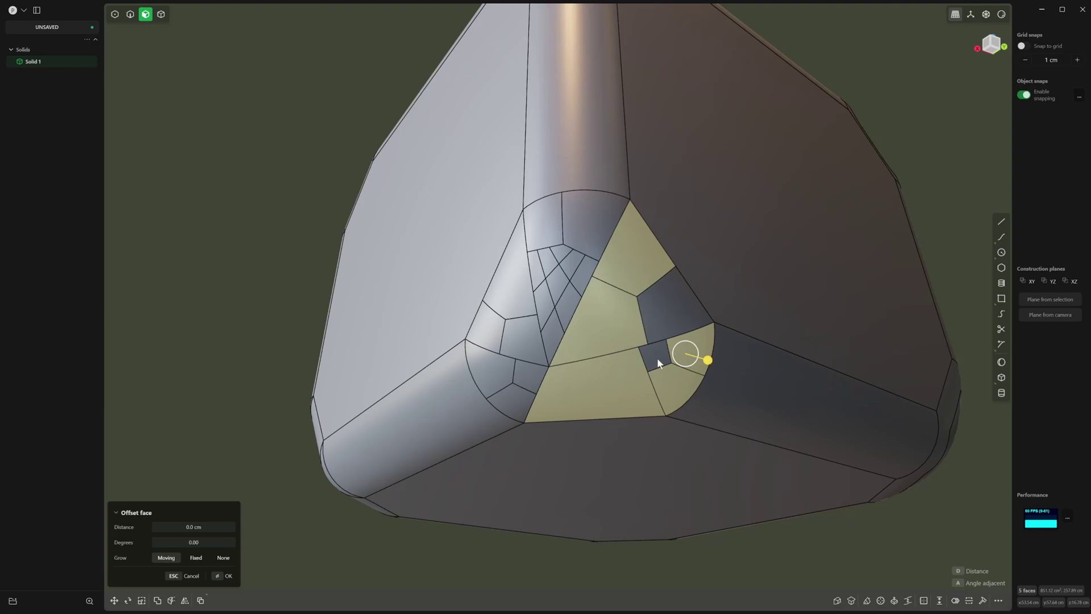
{"action": "left_click", "coordinate": [658, 358], "text": "shift"}
{"action": "left_click", "coordinate": [658, 316], "text": "shift"}
{"action": "key", "text": "x"}
Patch the half hole right of the diagonal seam with G1 continuity and Quality faces.
{"action": "key", "text": "2"}
{"action": "double_click", "coordinate": [661, 248]}
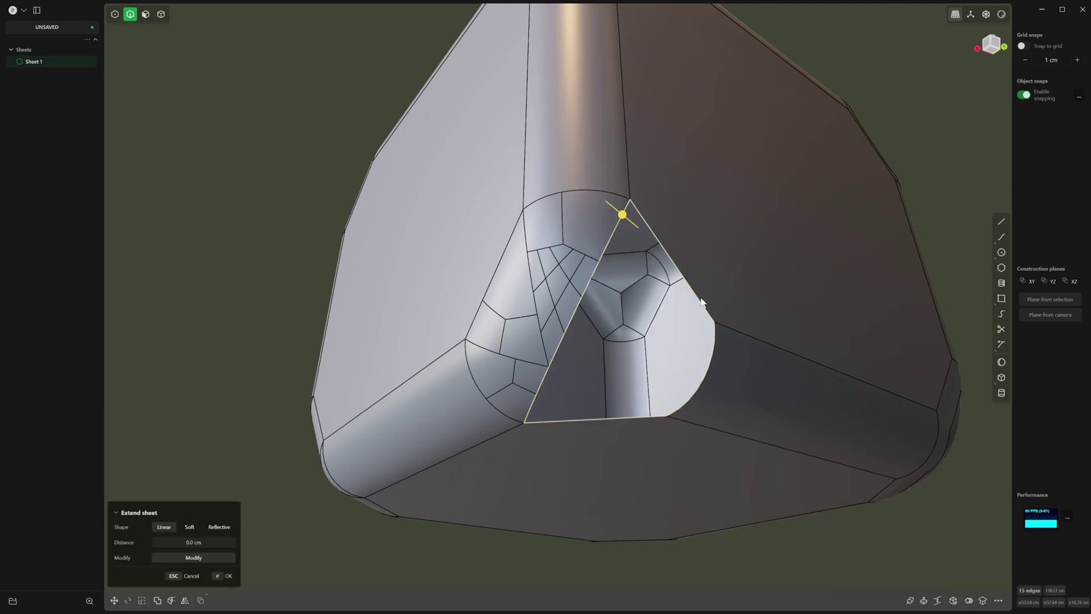
{"action": "key", "text": "shift+p"}
{"action": "scroll", "coordinate": [589, 304], "scroll_direction": "up", "scroll_amount": 3}
{"action": "middle_click_drag", "start_coordinate": [588, 304], "coordinate": [625, 317]}
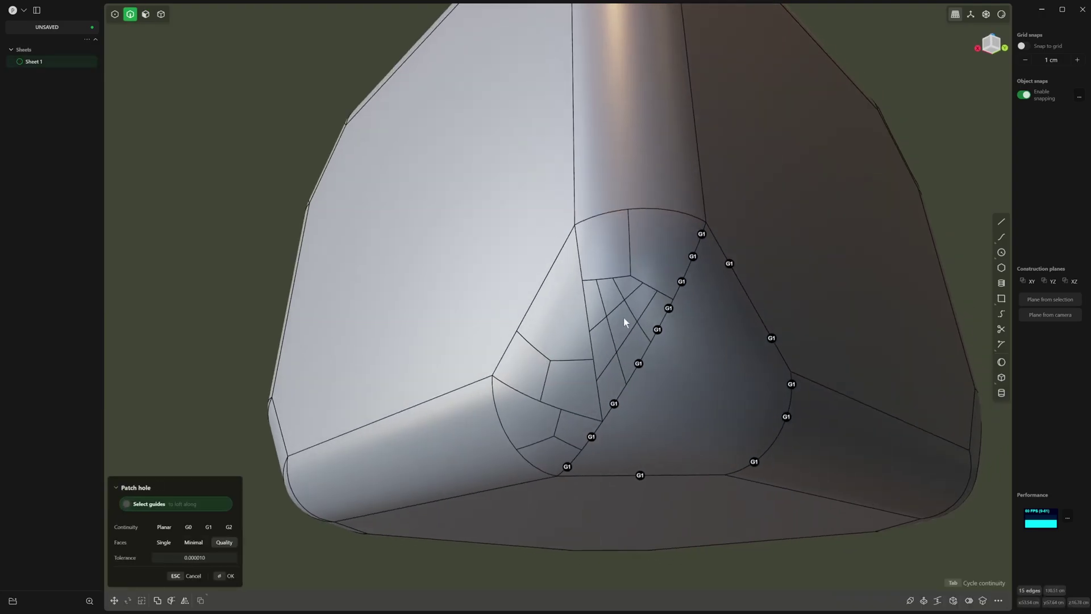
{"action": "key", "text": "Return"}
Delete all remaining small patch fragments left of the diagonal seam, keeping the smooth half patch.
{"action": "key", "text": "3"}
{"action": "left_click", "coordinate": [657, 267]}
{"action": "key", "text": "o"}
{"action": "left_click", "coordinate": [659, 313]}
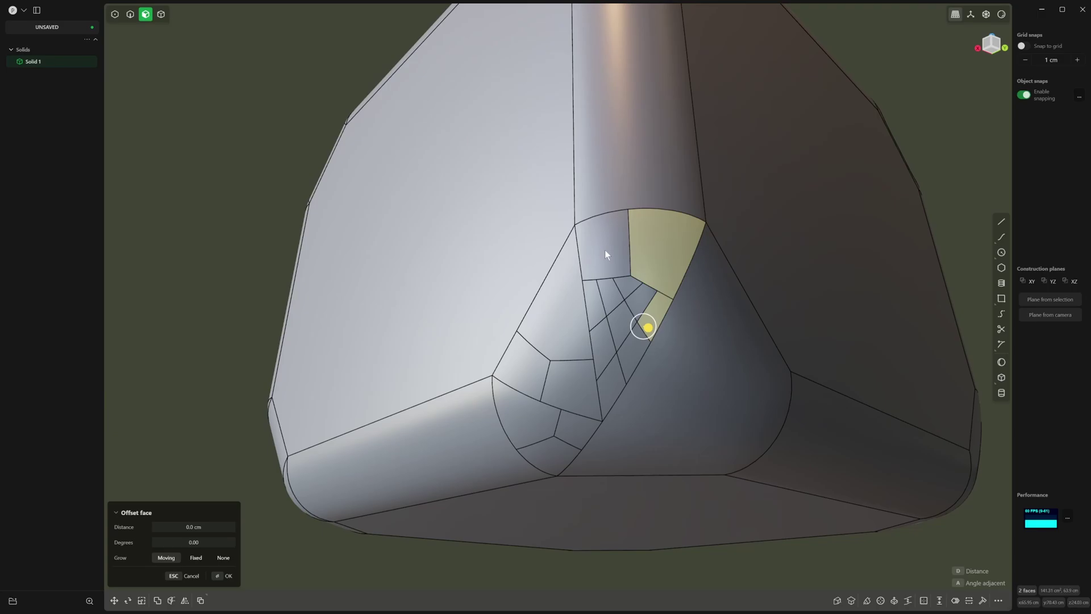
{"action": "left_click", "coordinate": [604, 253]}
{"action": "left_click", "coordinate": [560, 335]}
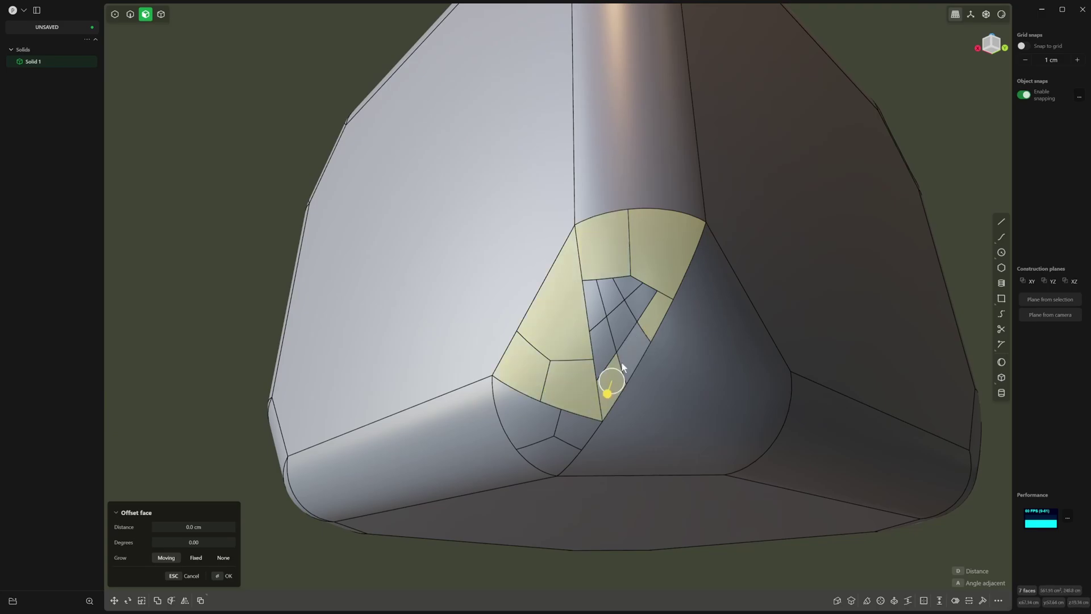
{"action": "left_click", "coordinate": [623, 327]}
{"action": "left_click", "coordinate": [641, 303]}
{"action": "left_click", "coordinate": [628, 289]}
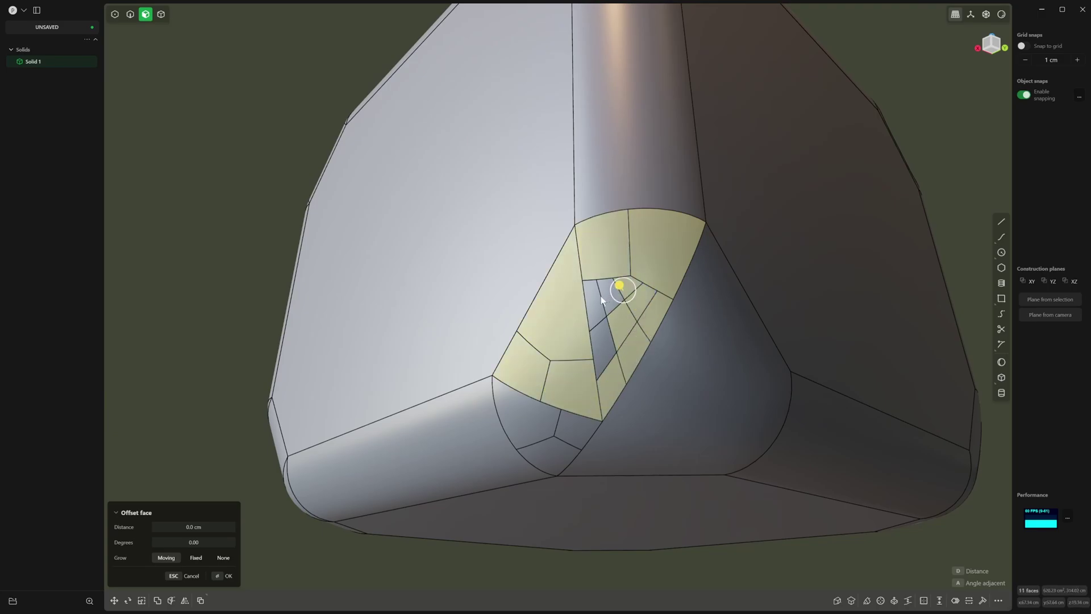
{"action": "left_click", "coordinate": [596, 305]}
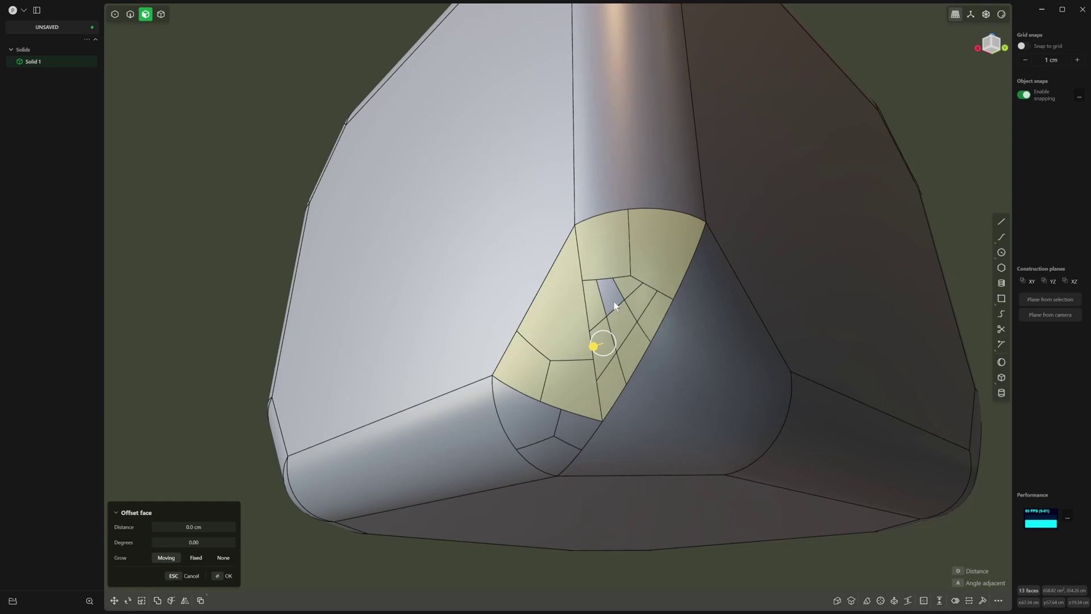
{"action": "left_click", "coordinate": [574, 432]}
{"action": "key", "text": "Delete"}
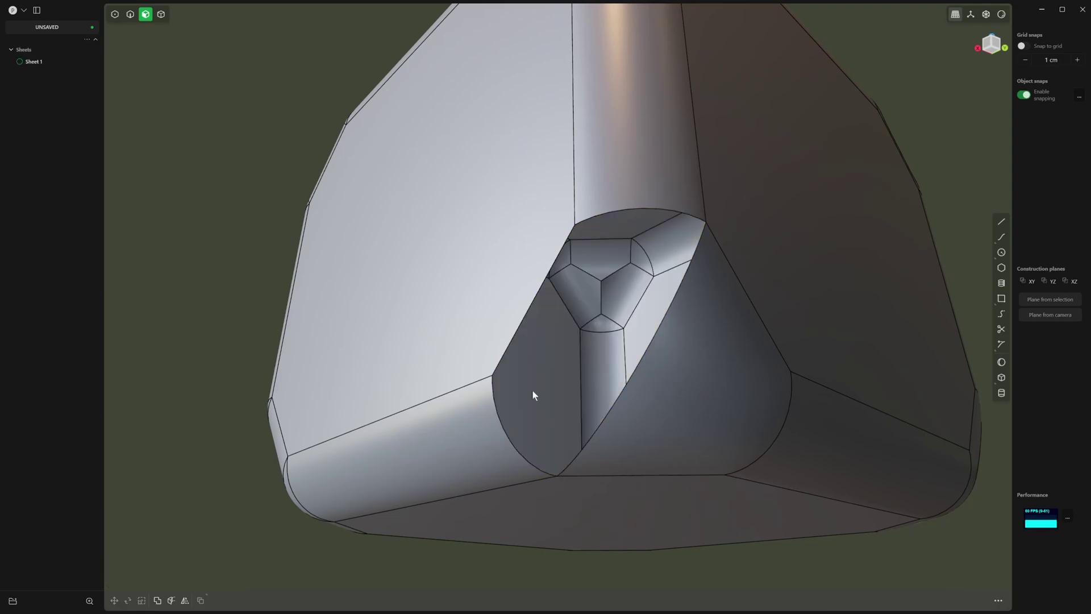
Patch the remaining half hole left of the diagonal seam from its full boundary loop.
{"action": "middle_click_drag", "start_coordinate": [712, 380], "coordinate": [716, 386]}
{"action": "key", "text": "3"}
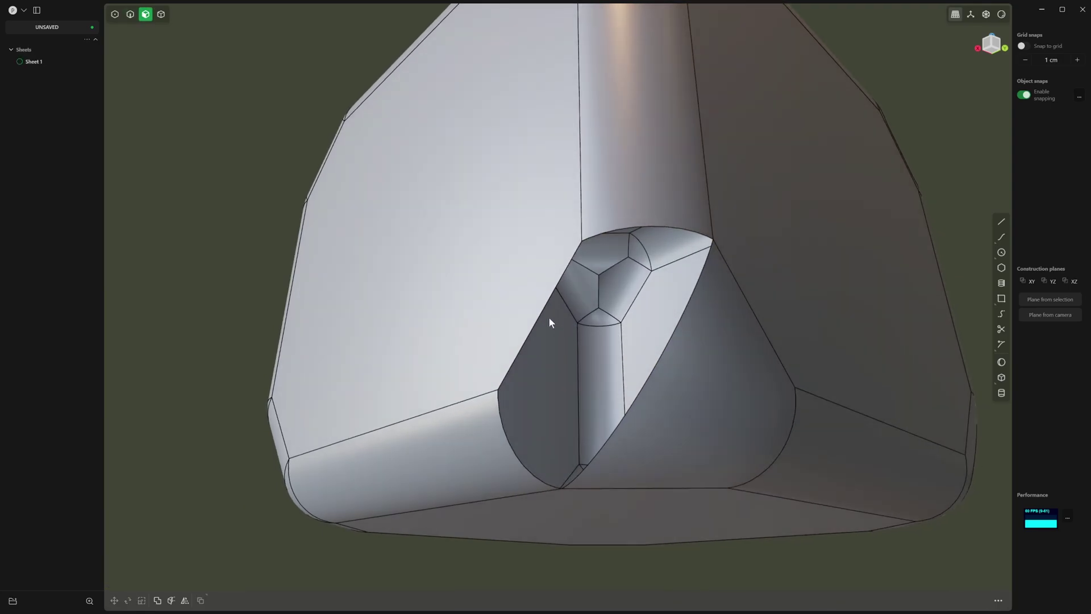
{"action": "key", "text": "2"}
{"action": "double_click", "coordinate": [540, 313]}
{"action": "double_click", "coordinate": [543, 306]}
{"action": "key", "text": "shift+p"}
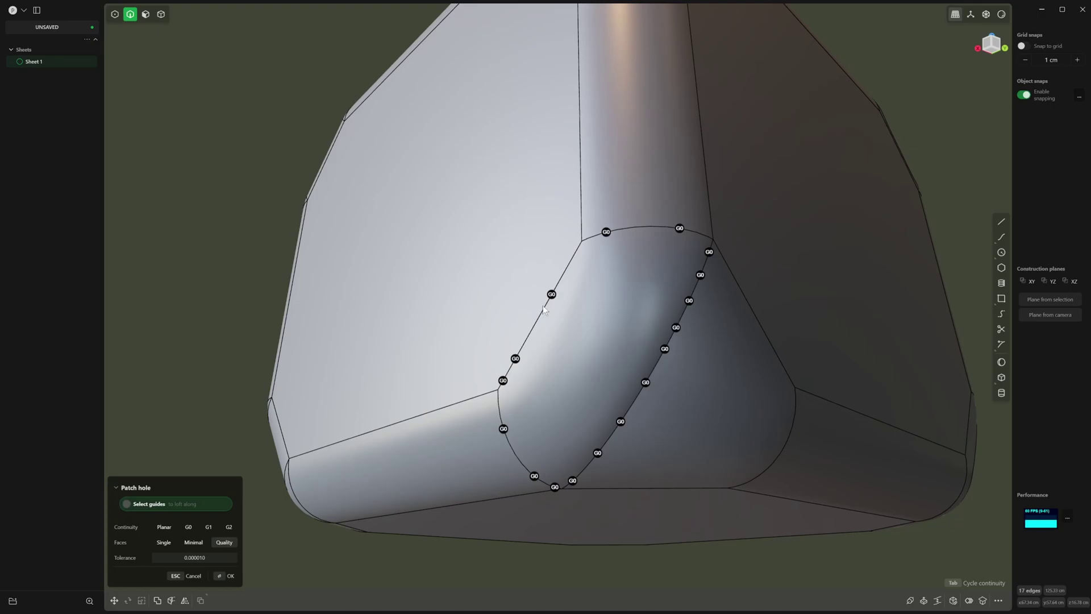
{"action": "right_click", "coordinate": [640, 352]}
Delete both half patches at the corner and patch the whole hole as one surface with G1 continuity.
{"action": "key", "text": "3"}
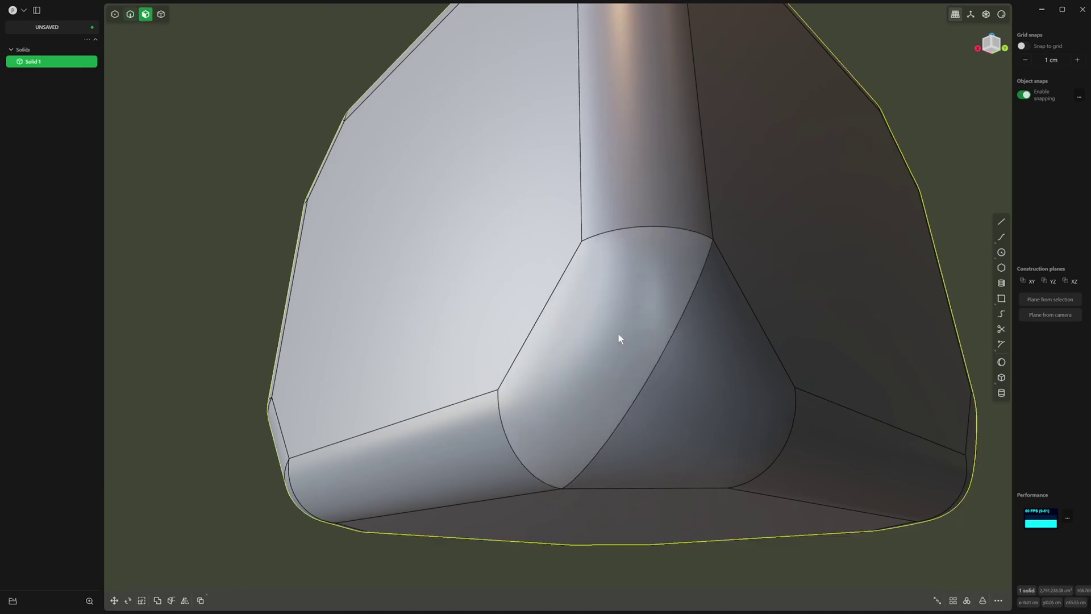
{"action": "left_click", "coordinate": [619, 333]}
{"action": "key", "text": "Delete"}
{"action": "key", "text": "2"}
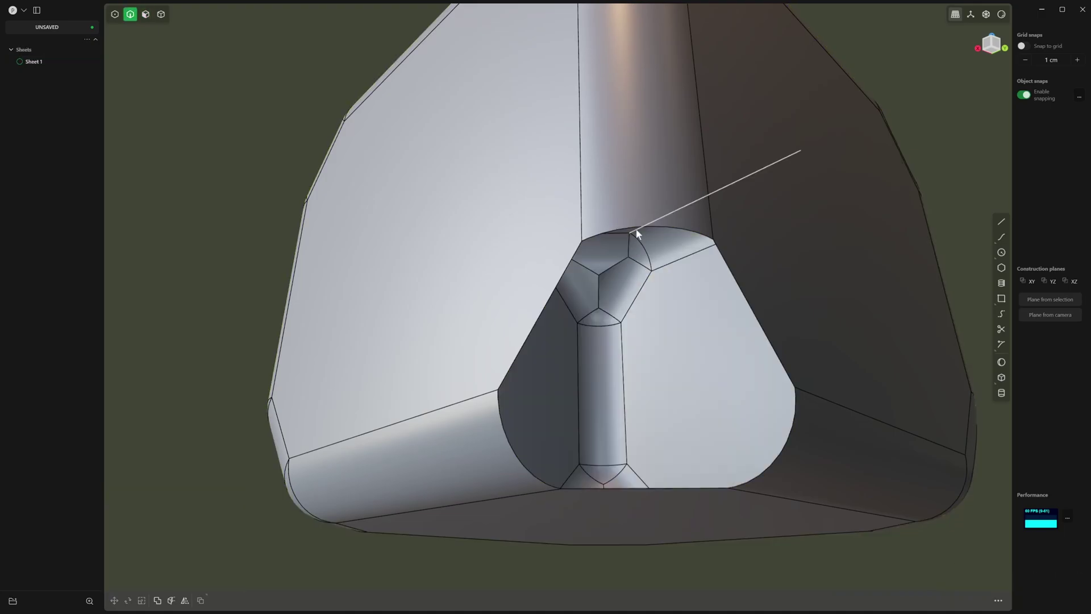
{"action": "double_click", "coordinate": [640, 228]}
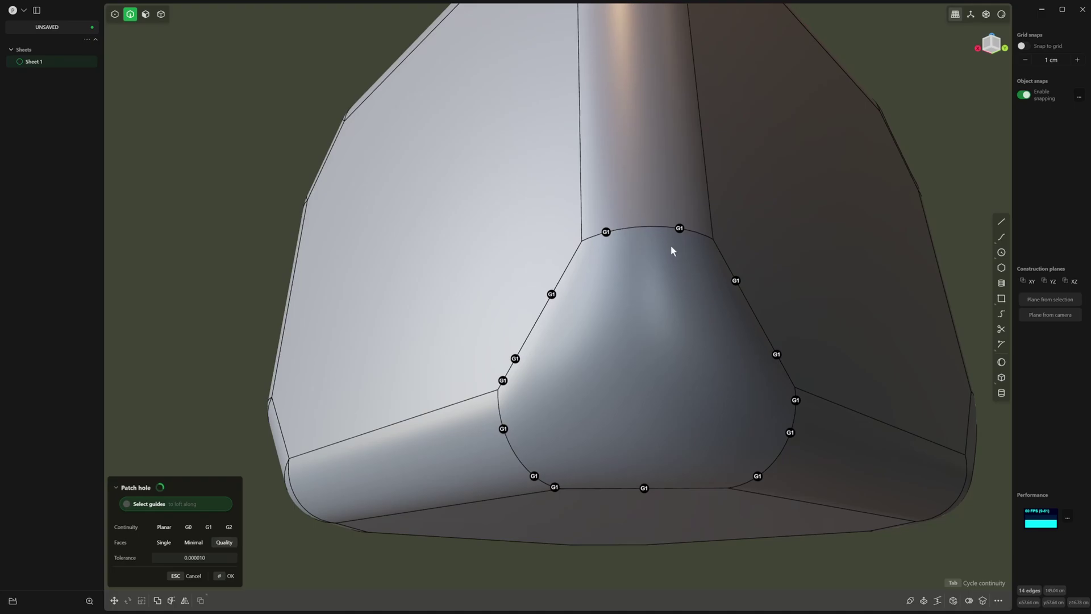
{"action": "scroll", "coordinate": [683, 251], "scroll_direction": "down", "scroll_amount": 5}
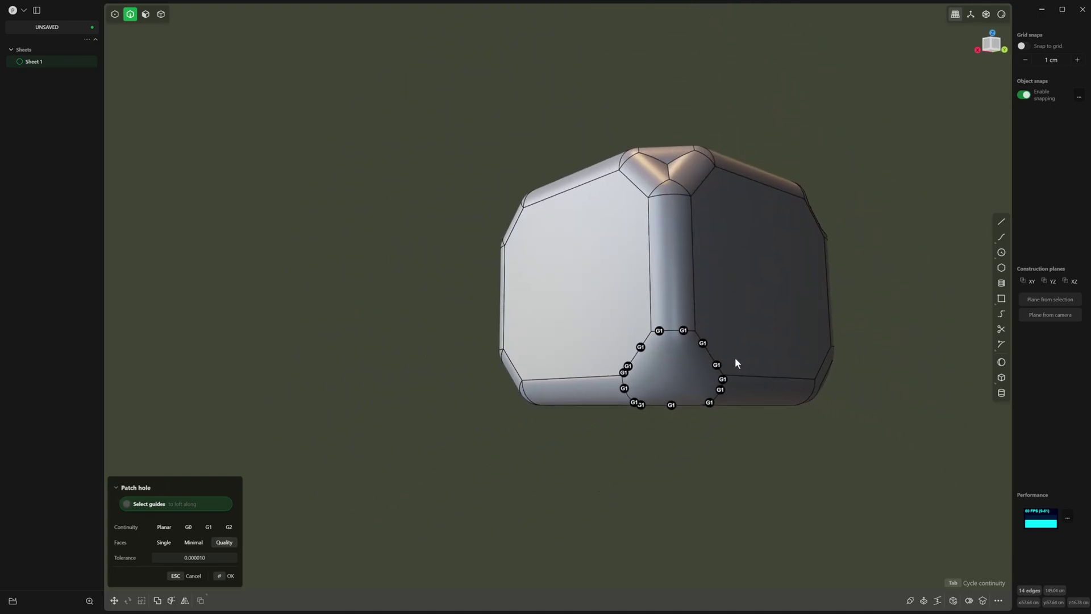
{"action": "middle_click_drag", "start_coordinate": [735, 364], "coordinate": [547, 316]}
{"action": "key", "text": "Return"}
Delete the six blend faces of the next unpatched lower corner around the cube.
{"action": "key", "text": "3"}
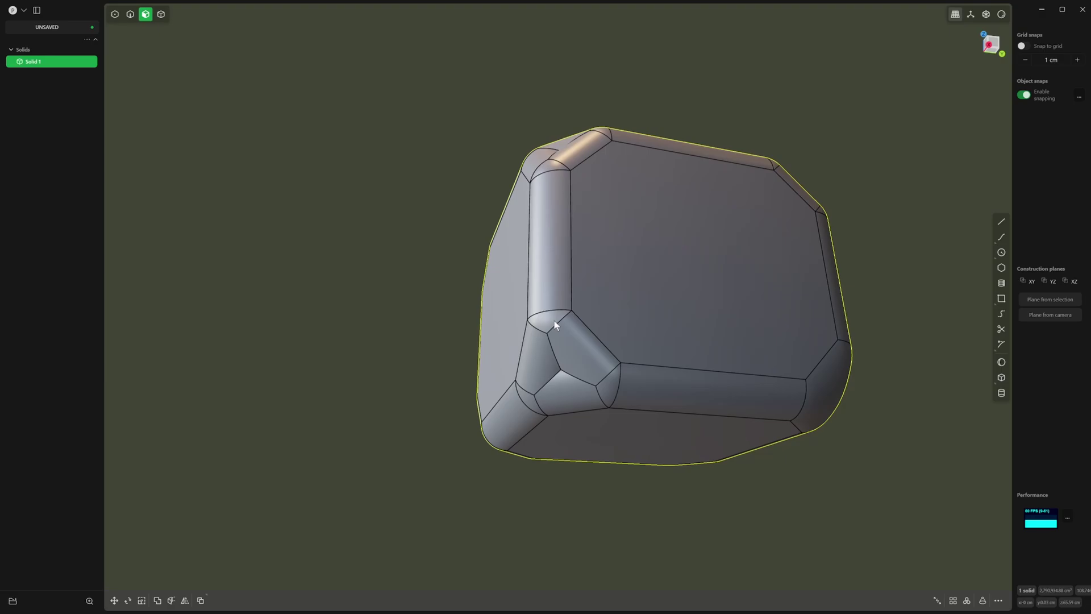
{"action": "left_click", "coordinate": [553, 321]}
{"action": "left_click", "coordinate": [573, 346], "text": "shift"}
{"action": "left_click", "coordinate": [534, 367], "text": "shift"}
{"action": "left_click", "coordinate": [531, 399], "text": "shift"}
{"action": "left_click", "coordinate": [569, 395], "text": "shift"}
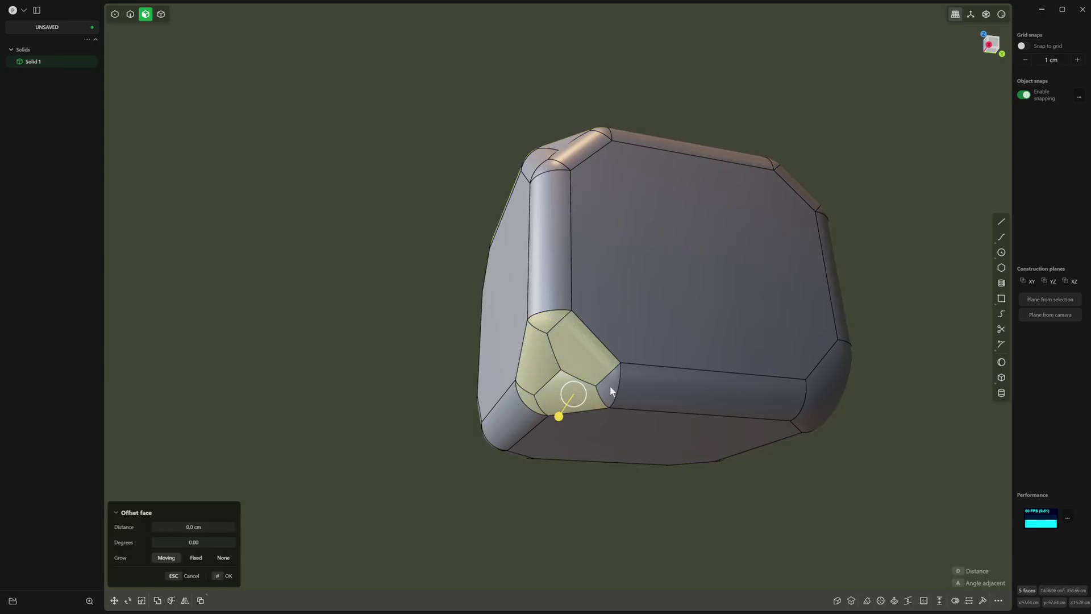
{"action": "key", "text": "Escape"}
{"action": "key", "text": "Delete"}
Create an XNurbs surface across the open lower corner hole from its full boundary loop of edges.
{"action": "double_click", "coordinate": [601, 341]}
{"action": "key", "text": "e"}
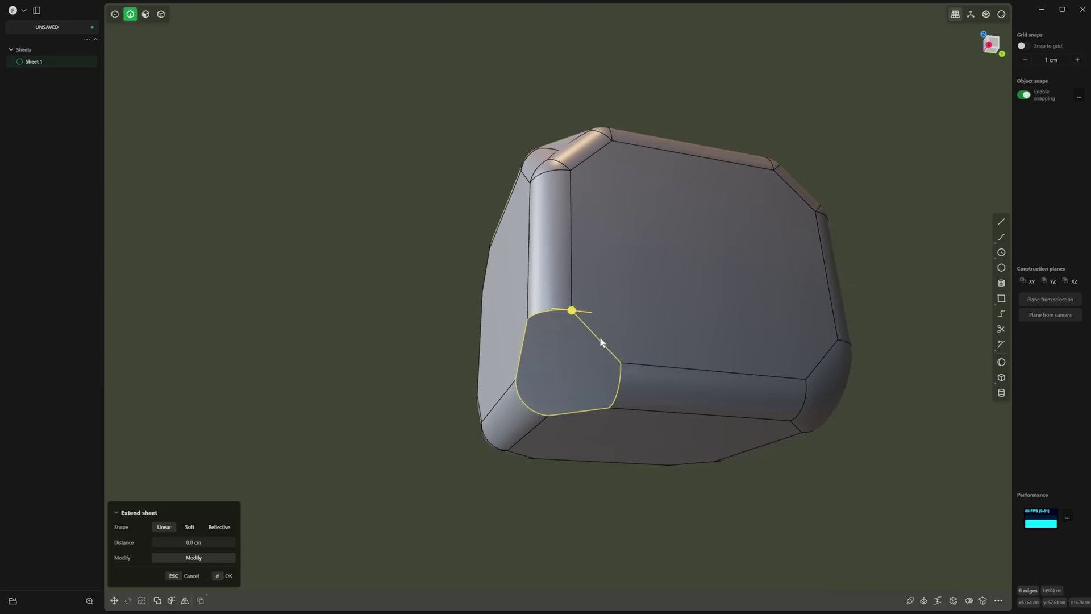
{"action": "type", "text": "f"}
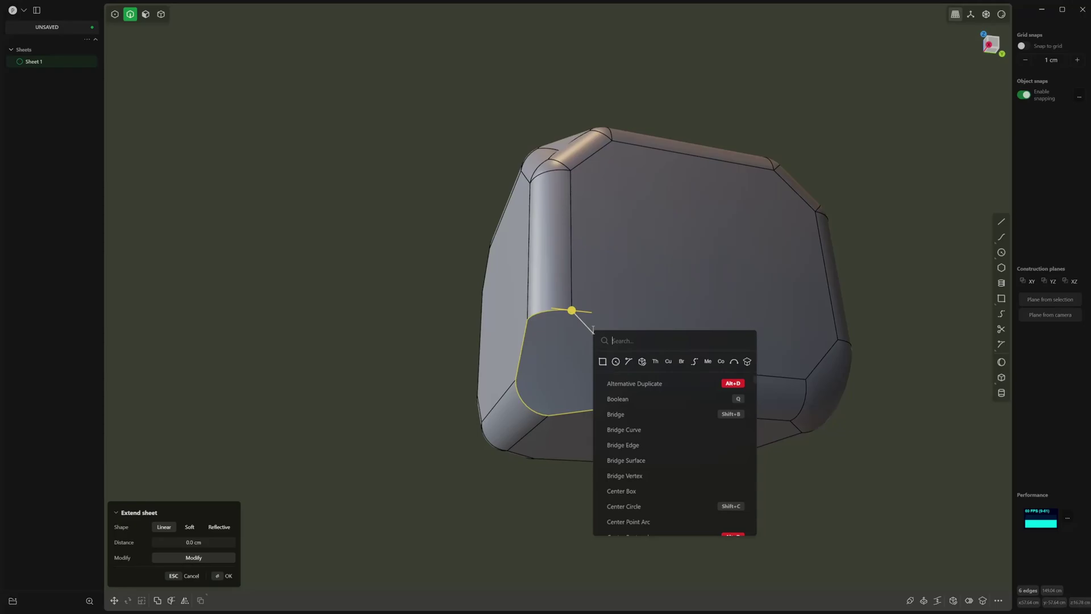
{"action": "type", "text": "xn"}
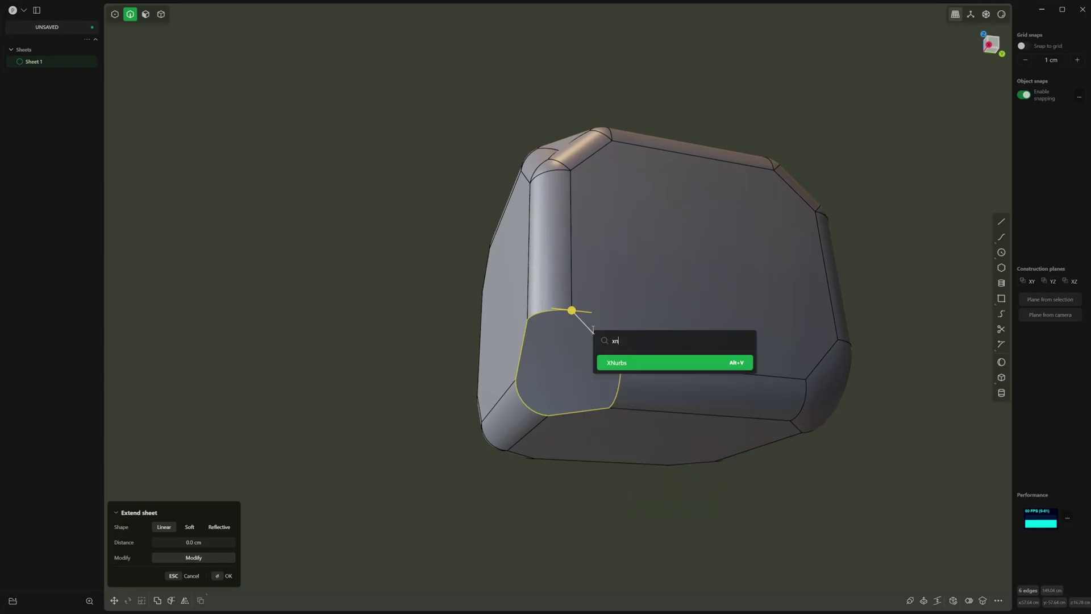
{"action": "left_click", "coordinate": [658, 367]}
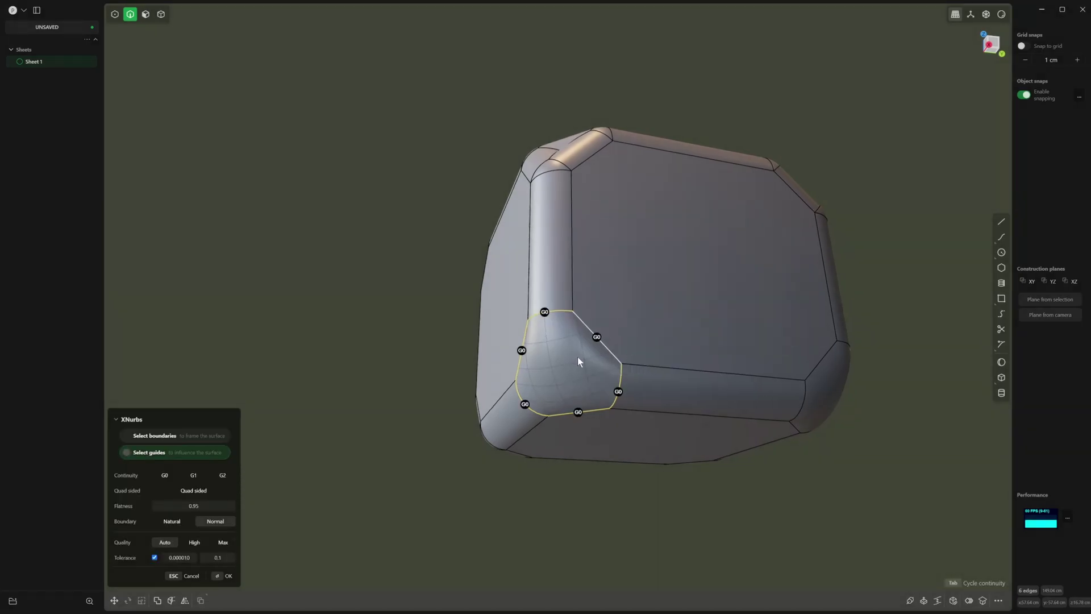
Set all boundaries of the XNurbs surface to G2 continuity and join the finished surface with the cube sheet.
{"action": "mouse_move", "coordinate": [580, 366]}
{"action": "middle_mouse_down"}
{"action": "mouse_move", "coordinate": [595, 366]}
{"action": "mouse_move", "coordinate": [587, 375]}
{"action": "middle_mouse_up"}
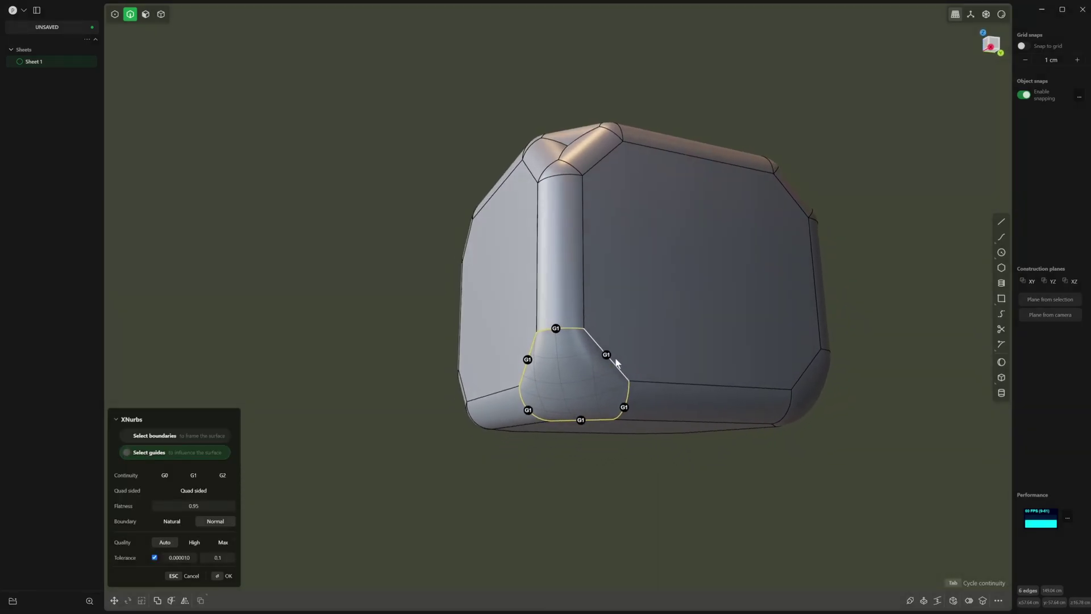
{"action": "key", "text": "Tab"}
{"action": "key", "text": "Tab"}
{"action": "middle_click_drag", "start_coordinate": [643, 352], "coordinate": [635, 343]}
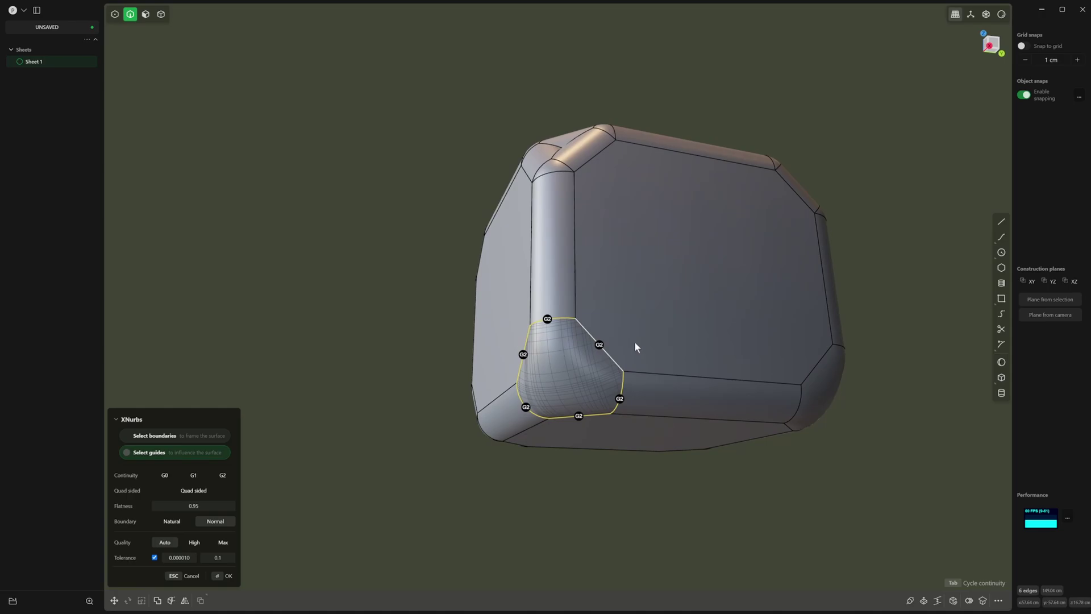
{"action": "key", "text": "Return"}
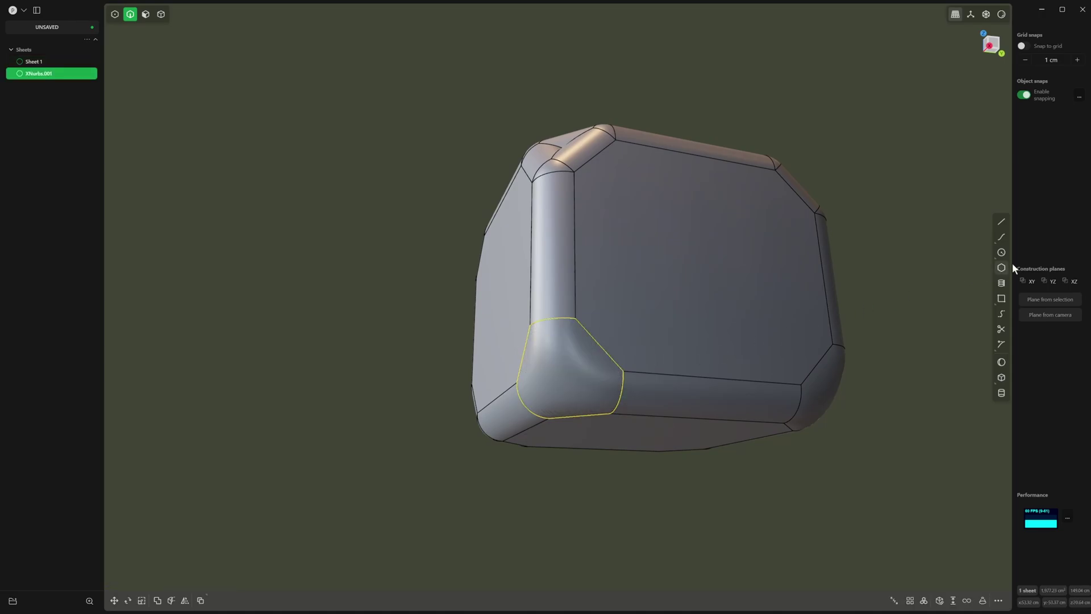
{"action": "key", "text": "j"}
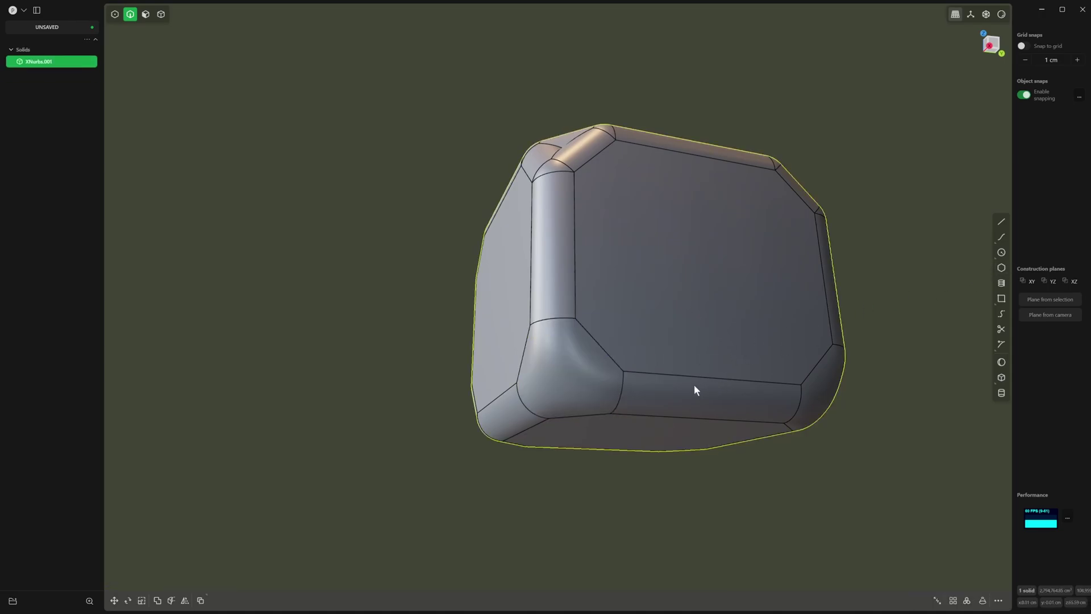
Display zebra stripes on the cube and examine how they flow across the XNurbs corner and its neighbouring fillets.
{"action": "middle_click_drag", "start_coordinate": [694, 384], "coordinate": [700, 344]}
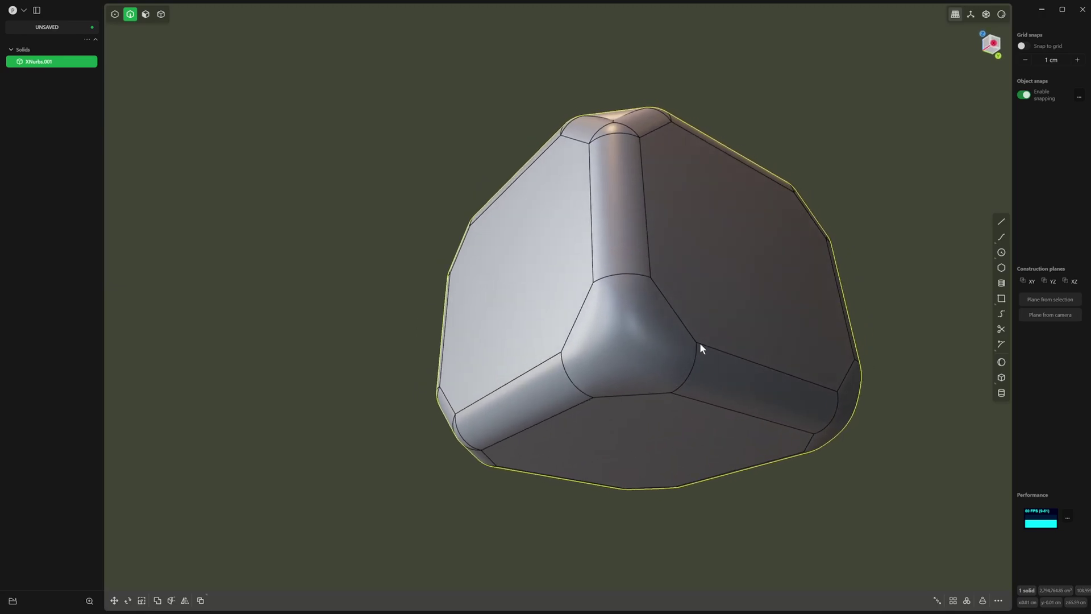
{"action": "left_click", "coordinate": [1000, 15]}
{"action": "left_click", "coordinate": [1033, 126]}
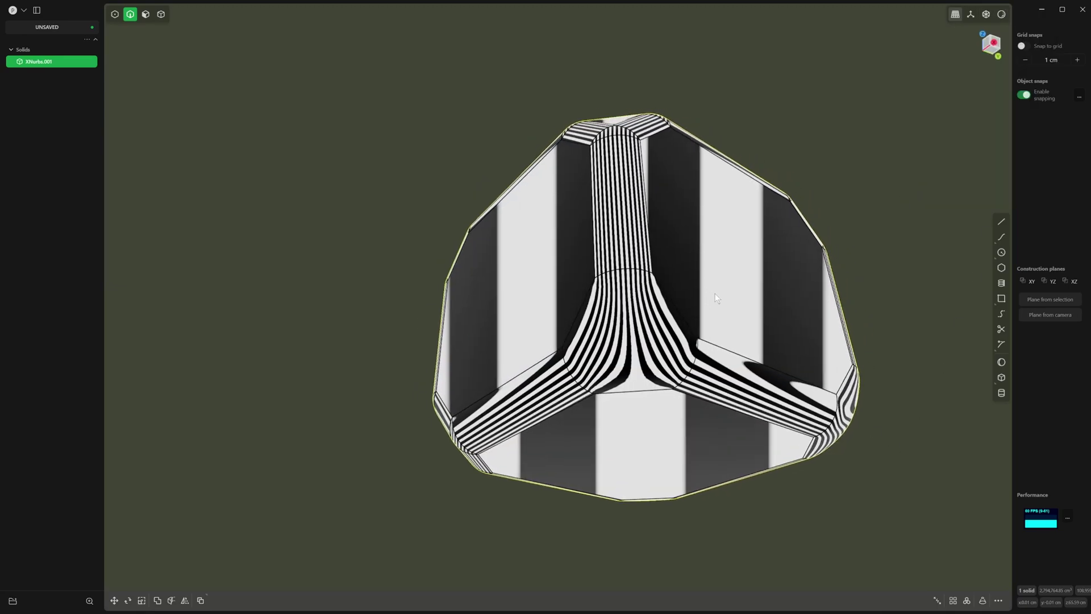
{"action": "middle_click_drag", "start_coordinate": [715, 293], "coordinate": [718, 304]}
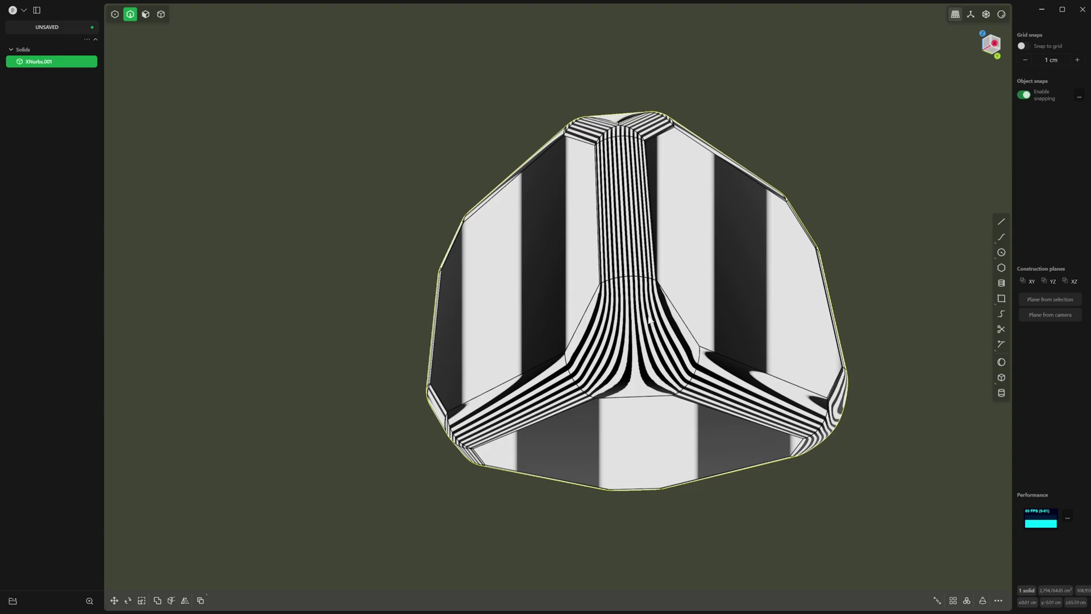
{"action": "middle_click_drag", "start_coordinate": [710, 405], "coordinate": [591, 422]}
{"action": "scroll", "coordinate": [590, 419], "scroll_direction": "down", "scroll_amount": 6}
{"action": "mouse_move", "coordinate": [655, 388]}
{"action": "middle_mouse_down"}
{"action": "mouse_move", "coordinate": [670, 418]}
{"action": "mouse_move", "coordinate": [646, 421]}
{"action": "mouse_move", "coordinate": [540, 377]}
{"action": "mouse_move", "coordinate": [667, 357]}
{"action": "mouse_move", "coordinate": [657, 350]}
{"action": "mouse_move", "coordinate": [749, 367]}
{"action": "mouse_move", "coordinate": [732, 368]}
{"action": "middle_mouse_up"}
Switch the cube's display from zebra stripes back to normal shading.
{"action": "left_click", "coordinate": [1002, 16]}
{"action": "left_click", "coordinate": [1003, 16]}
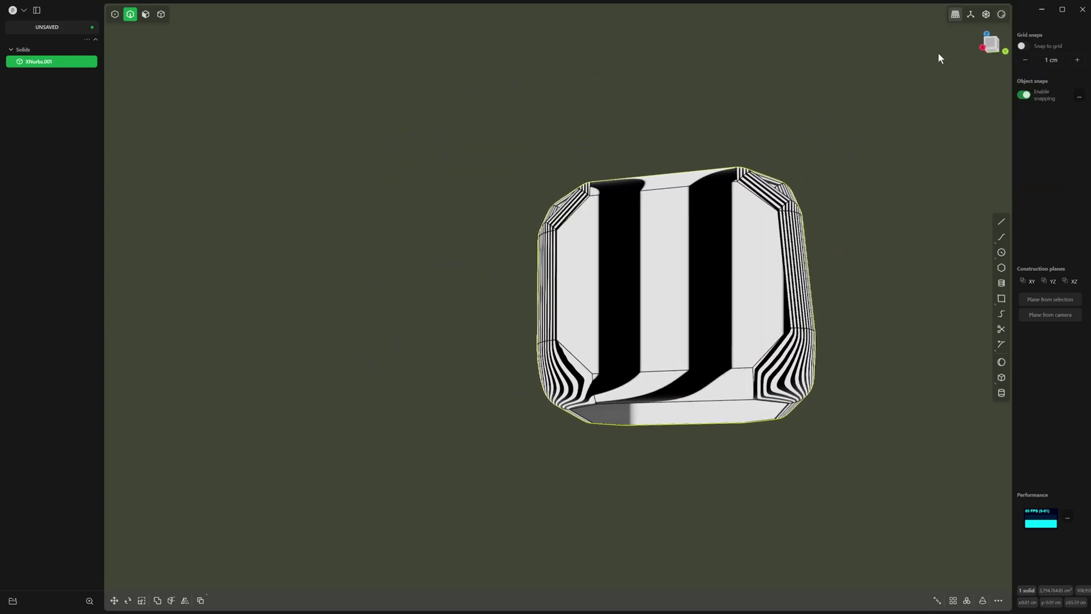
{"action": "left_click", "coordinate": [1001, 16]}
{"action": "left_click", "coordinate": [946, 55]}
{"action": "middle_click_drag", "start_coordinate": [663, 262], "coordinate": [621, 200]}
{"action": "scroll", "coordinate": [621, 200], "scroll_direction": "down", "scroll_amount": 2}
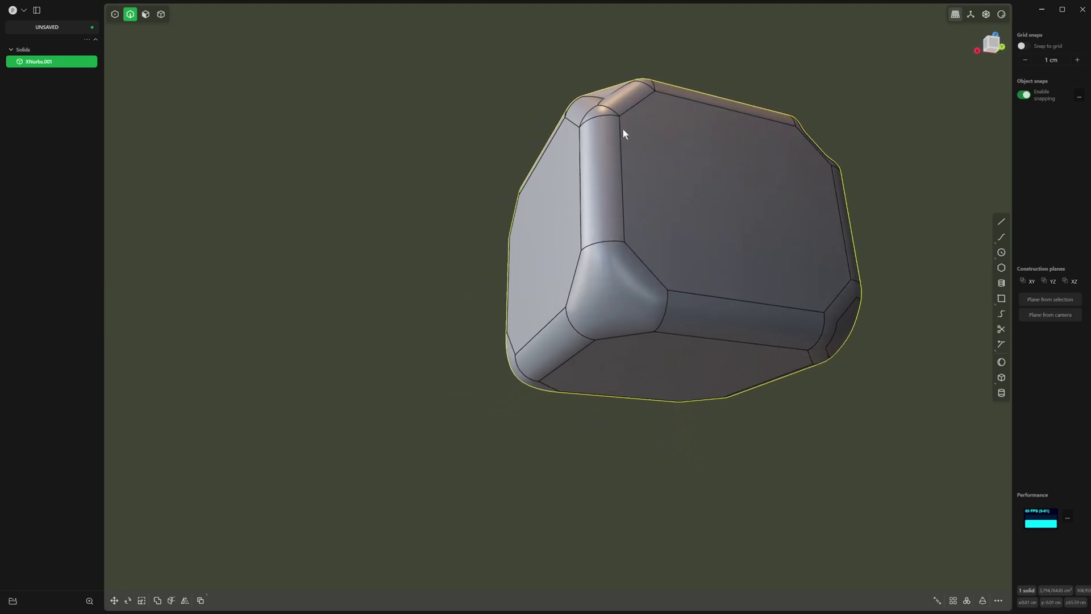
{"action": "middle_click_drag", "start_coordinate": [623, 120], "coordinate": [656, 137]}
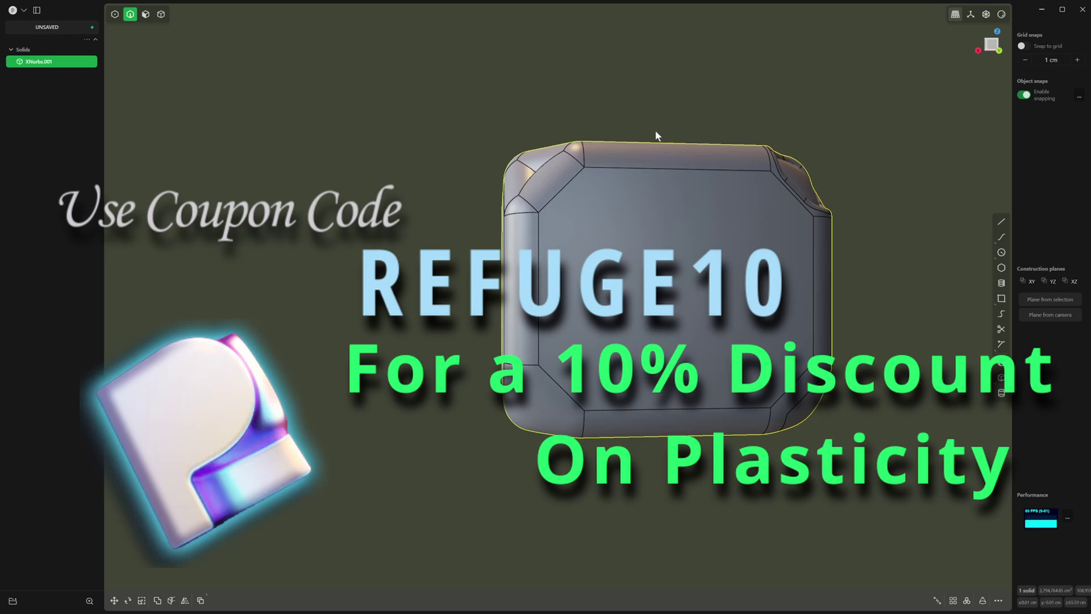
{"action": "middle_click_drag", "start_coordinate": [896, 173], "coordinate": [826, 180]}
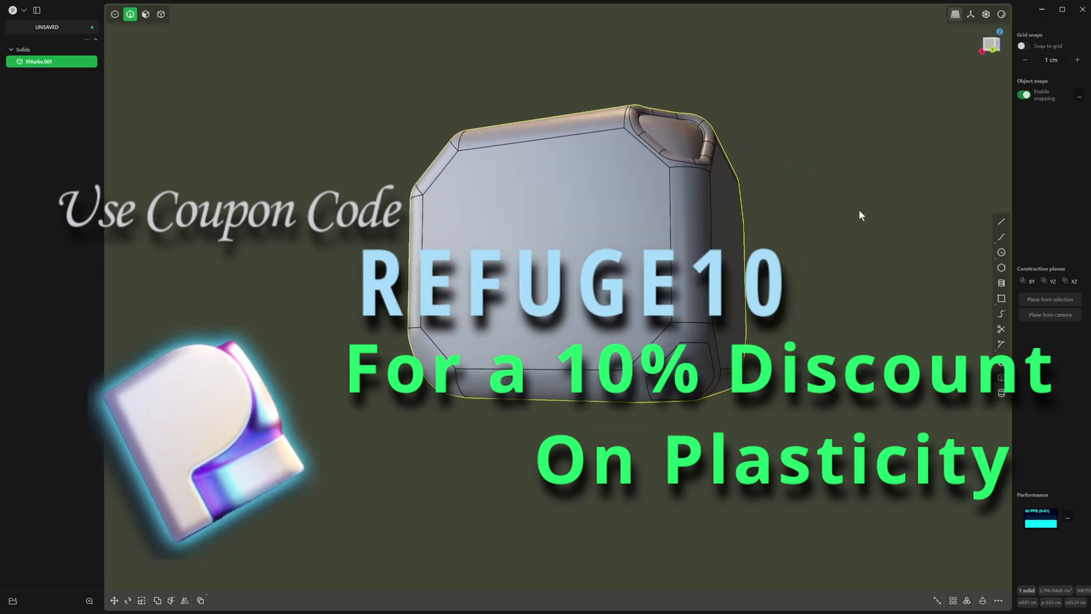
{"action": "middle_click_drag", "start_coordinate": [861, 204], "coordinate": [825, 238]}
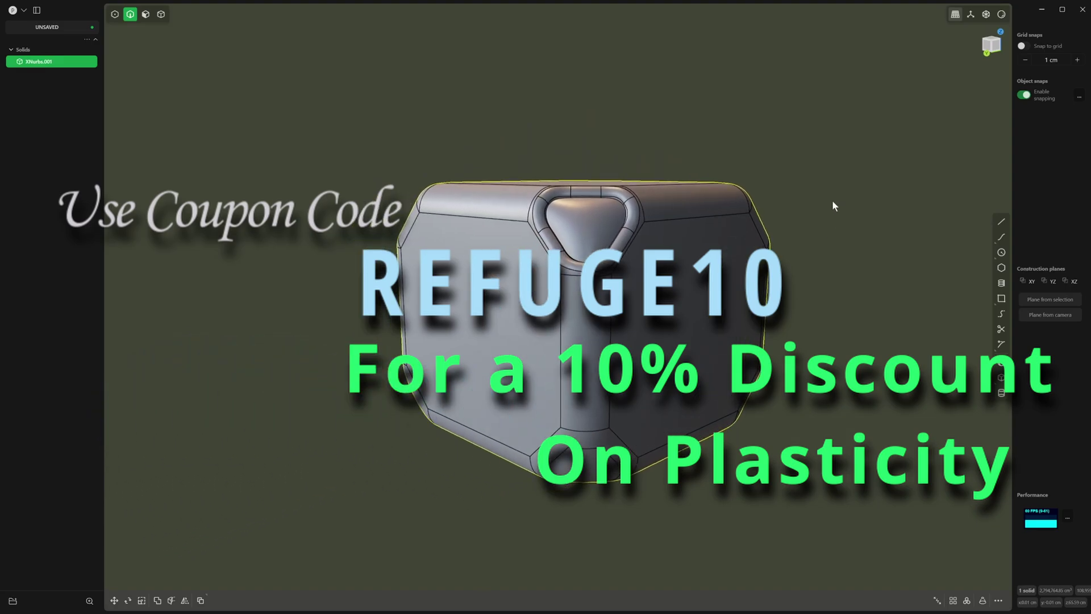